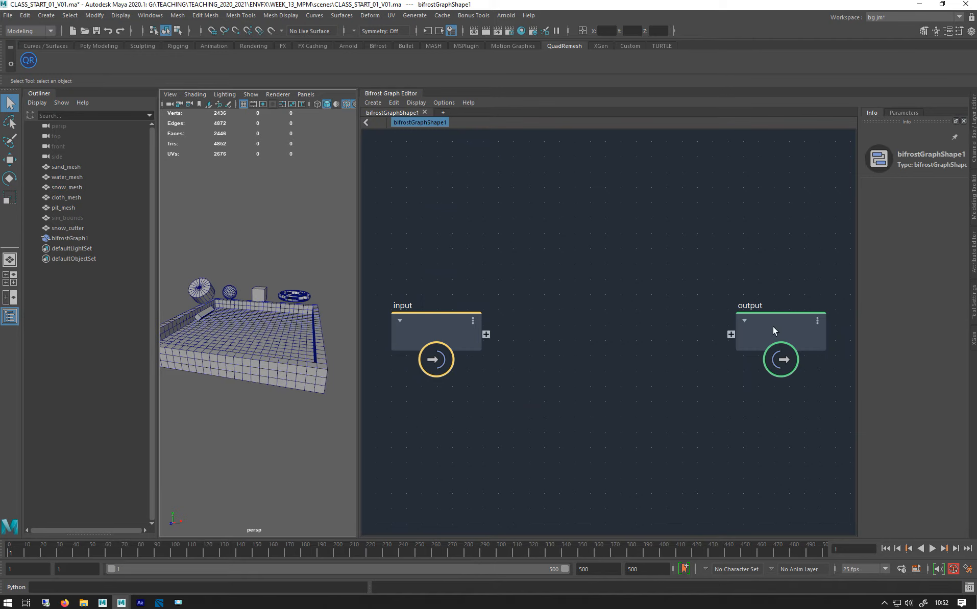
- Delete the input node from the Bifrost graph and move the output node further out to make room
left_click_drag(449, 328, 444, 253)
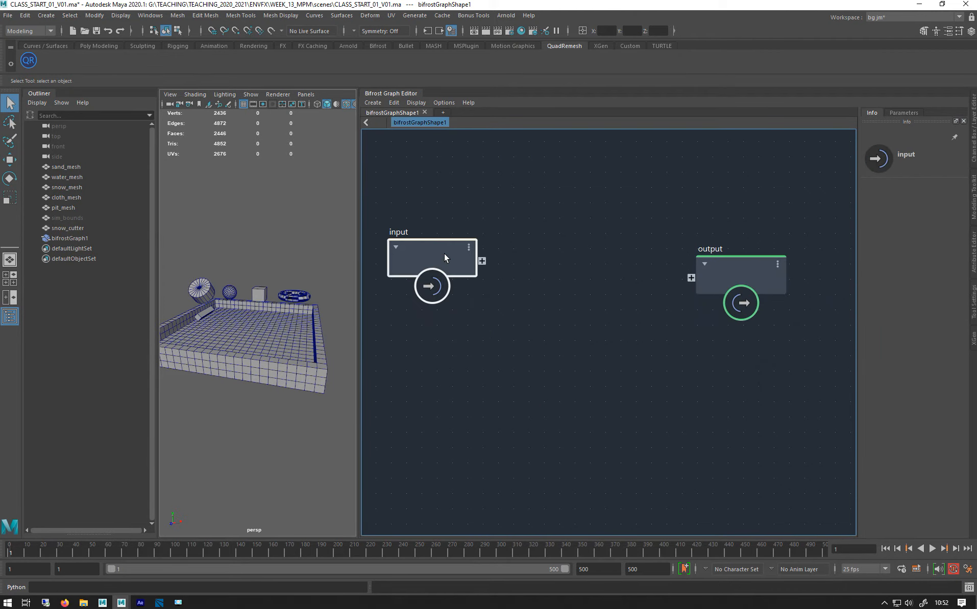
key("Delete")
left_click_drag(732, 282, 790, 240)
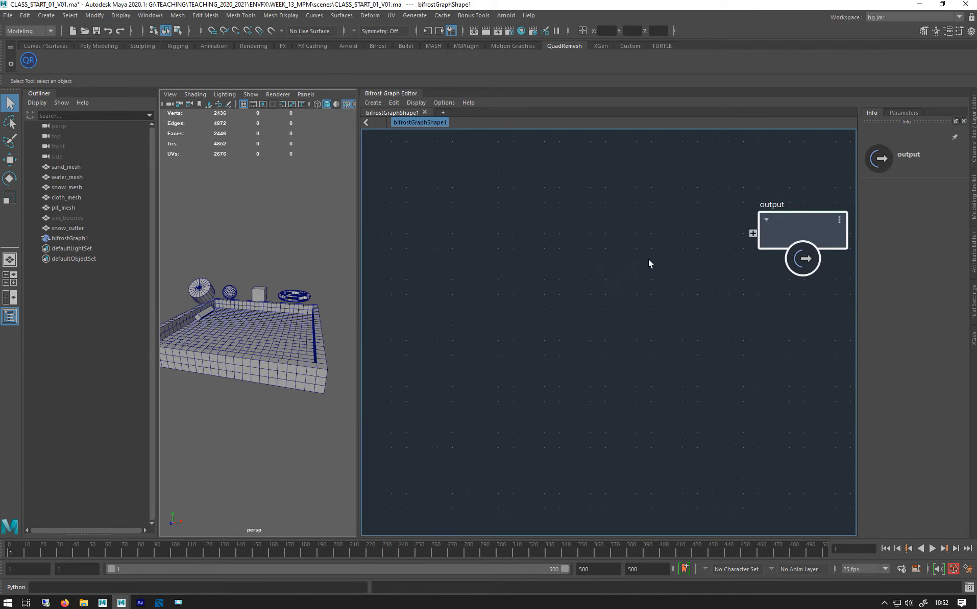
- Add a simulate_mpm node from the MPM simulation nodes and place it just before the output node
key("Tab")
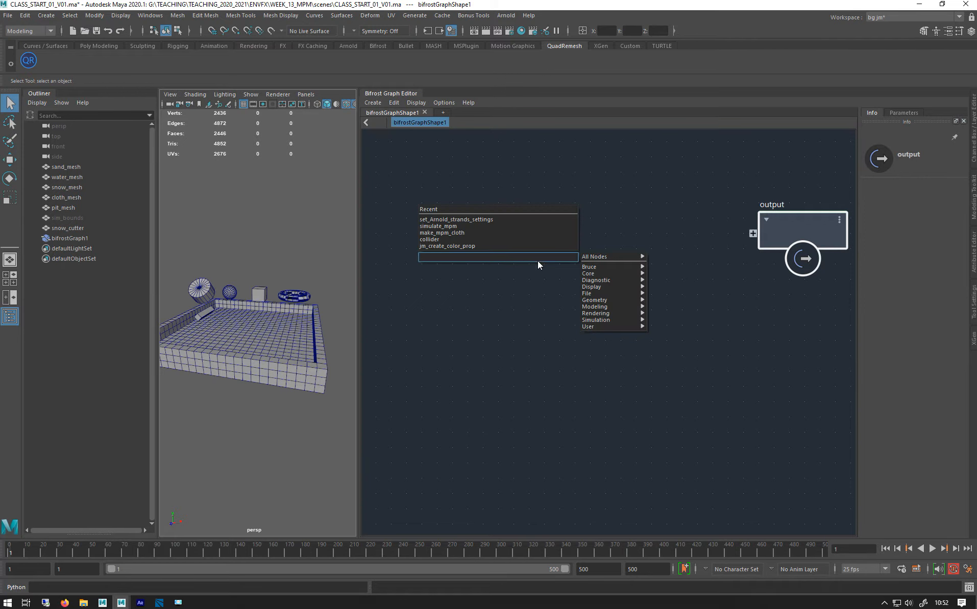
mouse_move(591, 320)
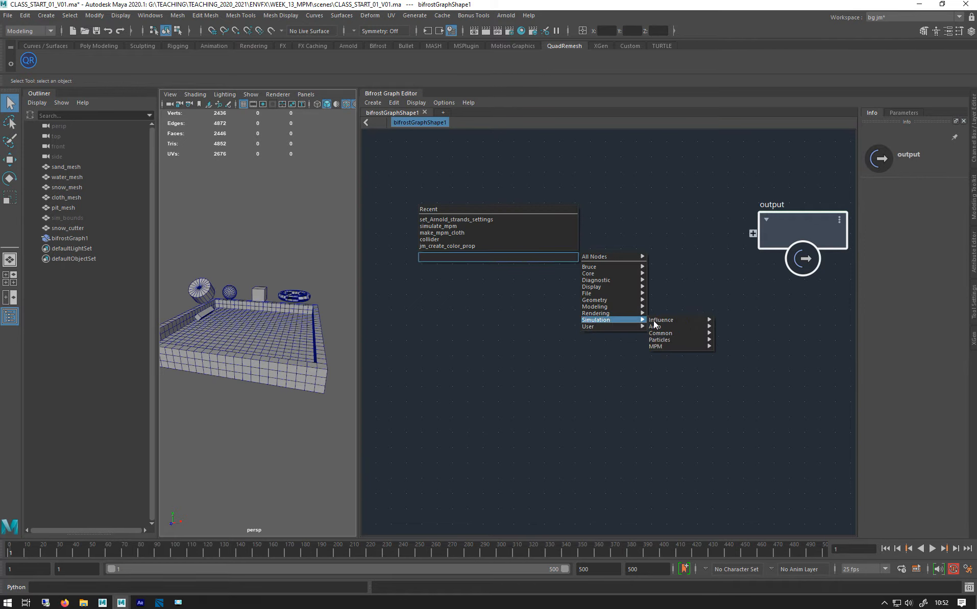
mouse_move(661, 348)
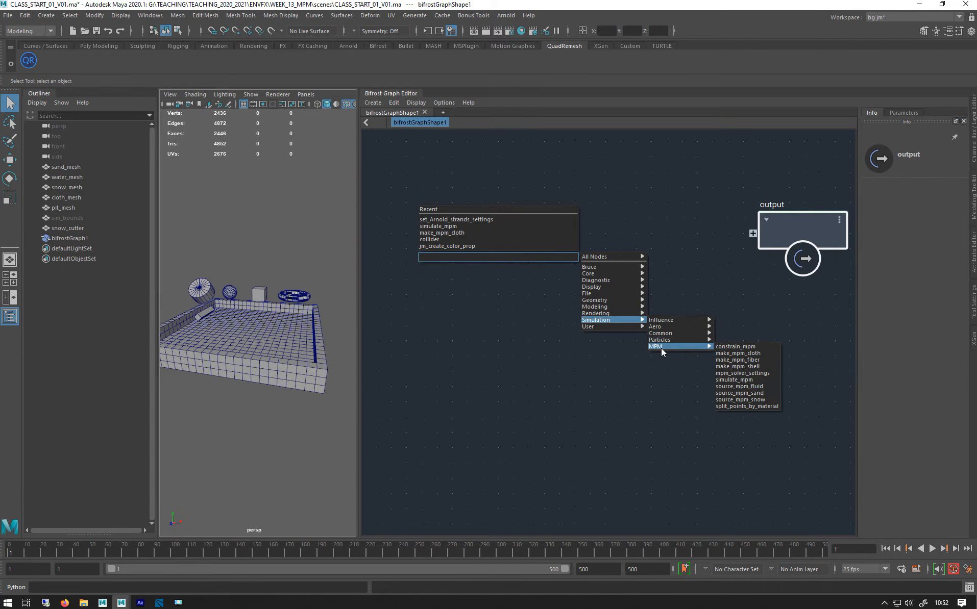
left_click(734, 381)
scroll(493, 282, "up", 3)
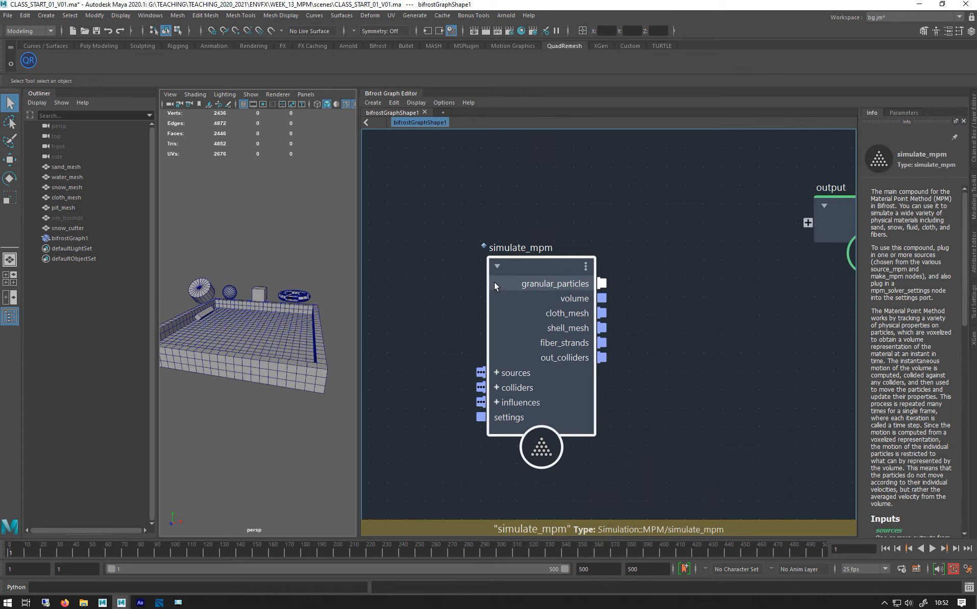
scroll(551, 233, "down", 3)
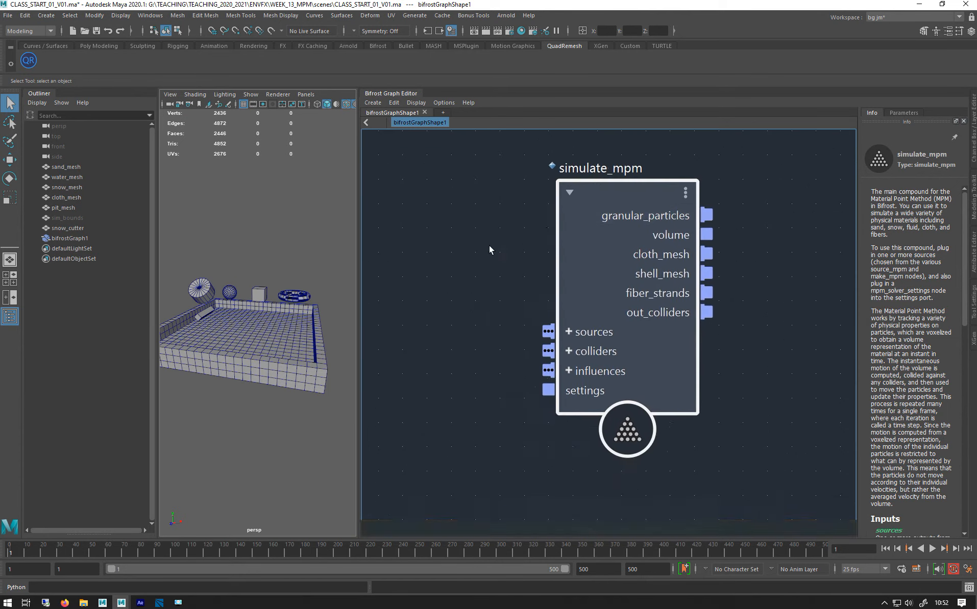
middle_click_drag(509, 259, 484, 261, "alt")
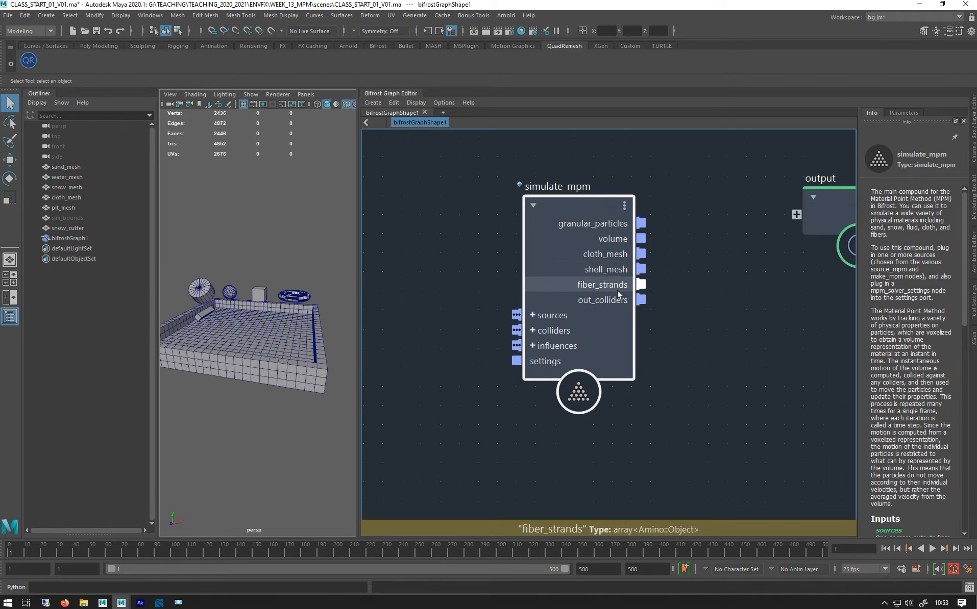
left_click_drag(577, 193, 663, 153)
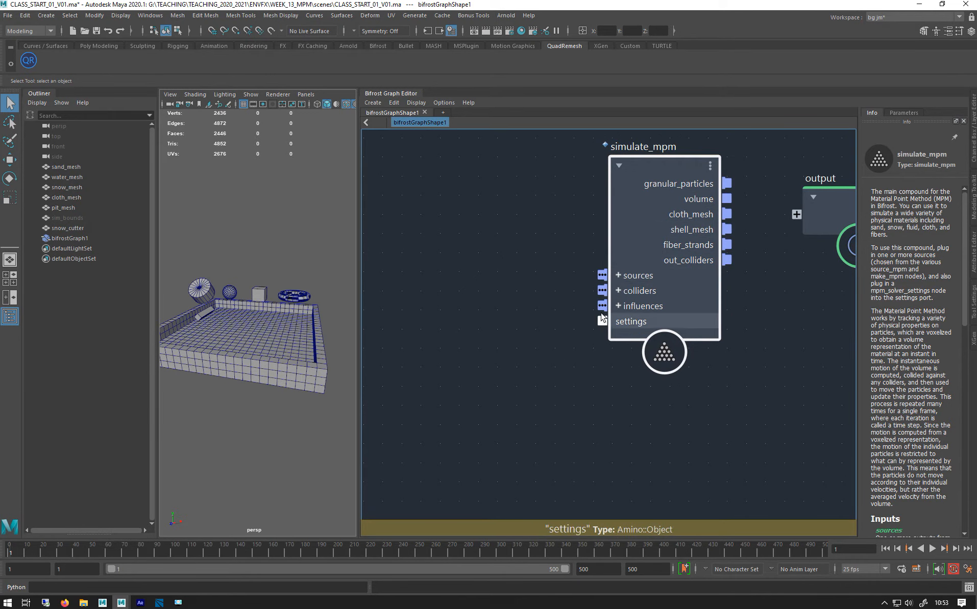
scroll(489, 258, "down", 4)
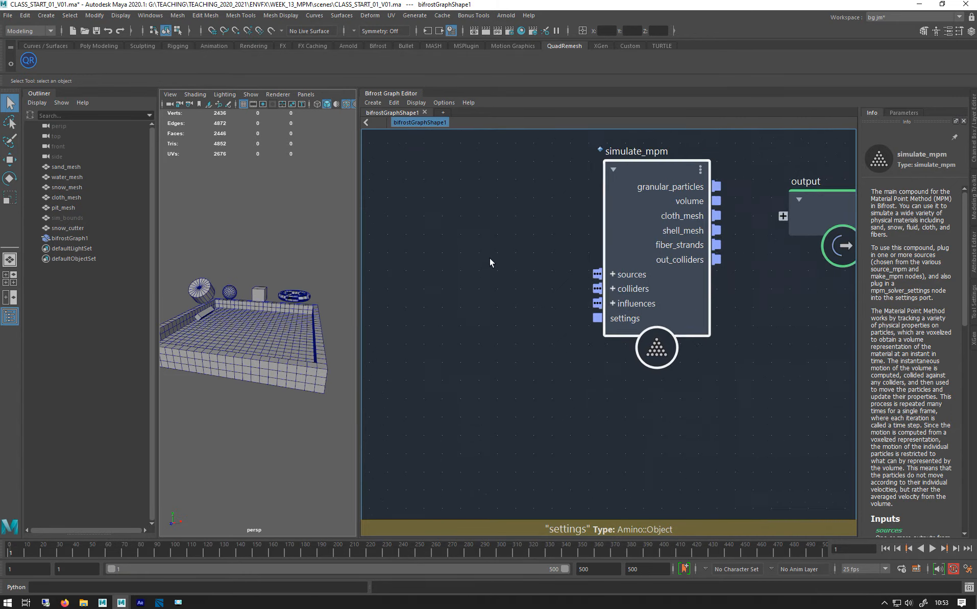
left_click_drag(673, 242, 692, 217)
- Create an mpm_solver_settings node connected to simulate_mpm's settings port and place it below and to the left of simulate_mpm
right_click(651, 301)
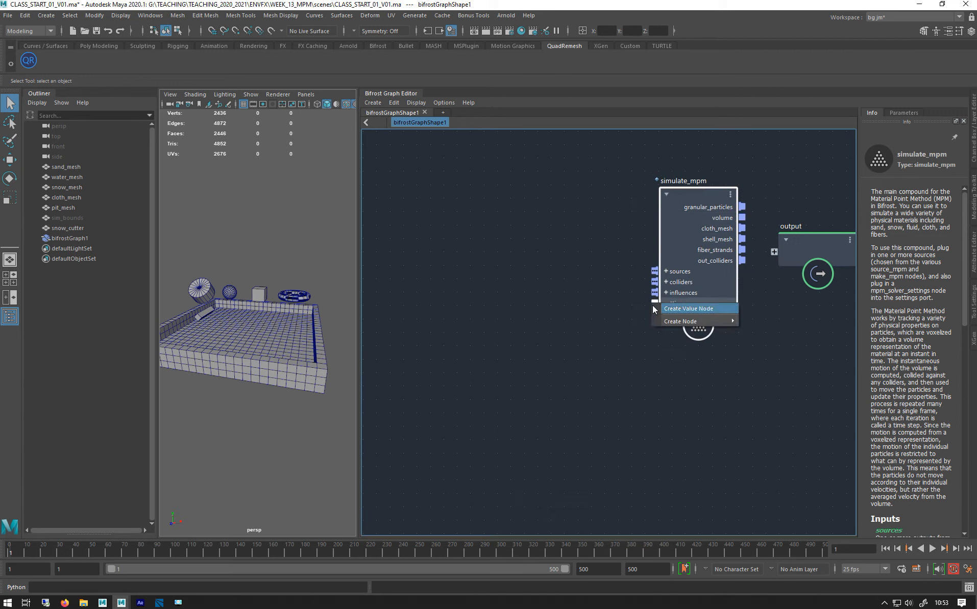
mouse_move(683, 323)
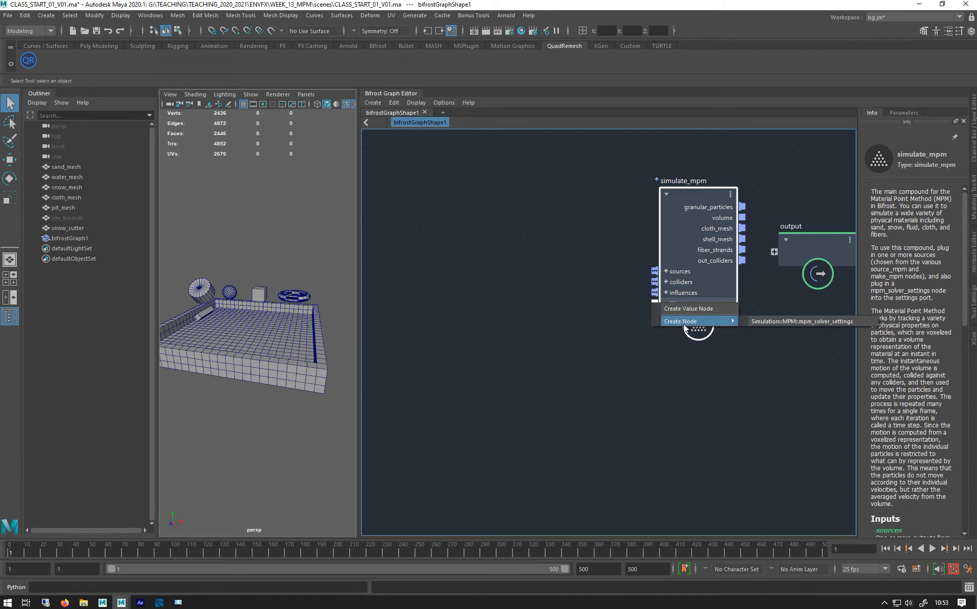
left_click(777, 323)
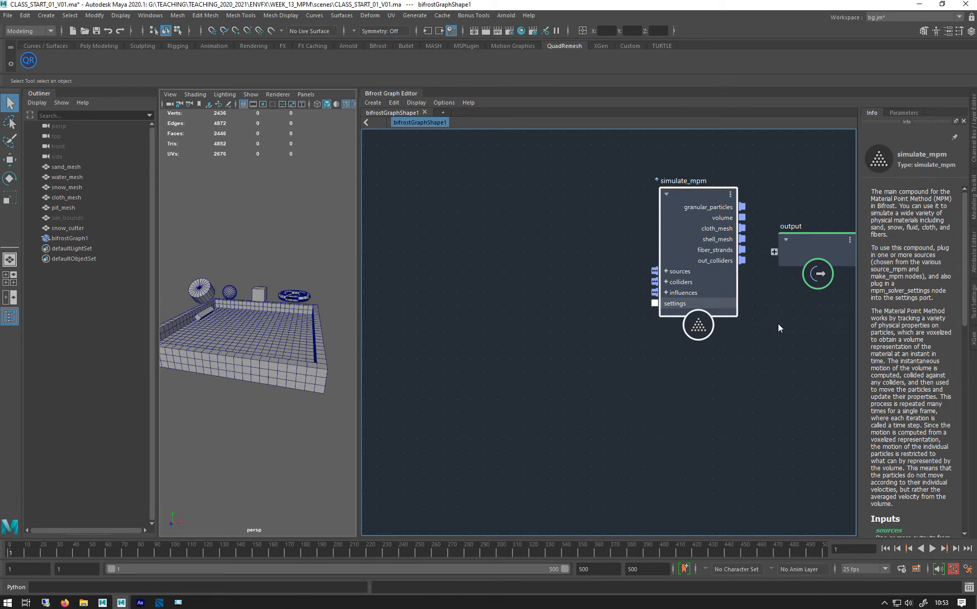
left_click_drag(562, 305, 521, 379)
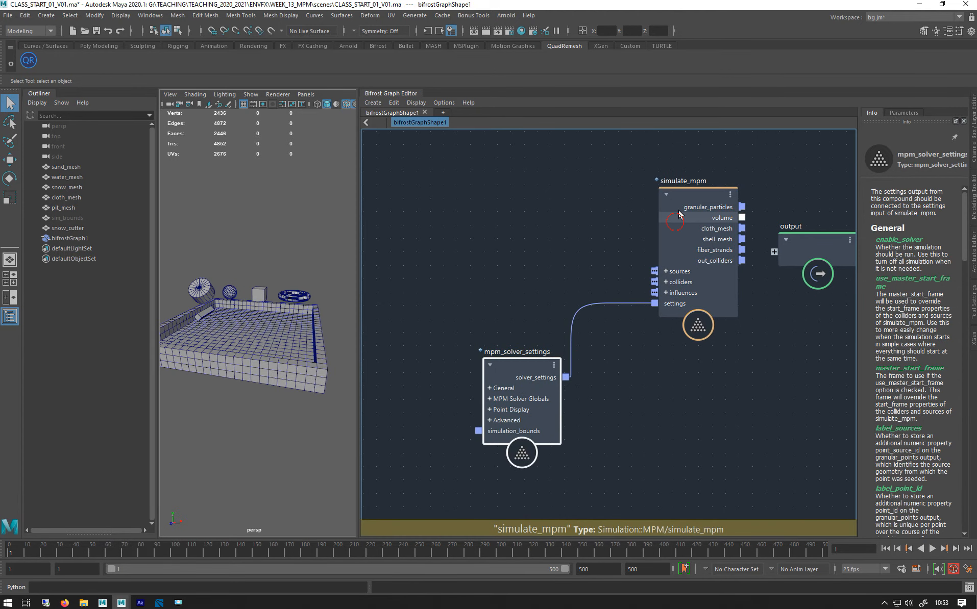
left_click_drag(725, 227, 731, 209)
left_click_drag(521, 373, 558, 413)
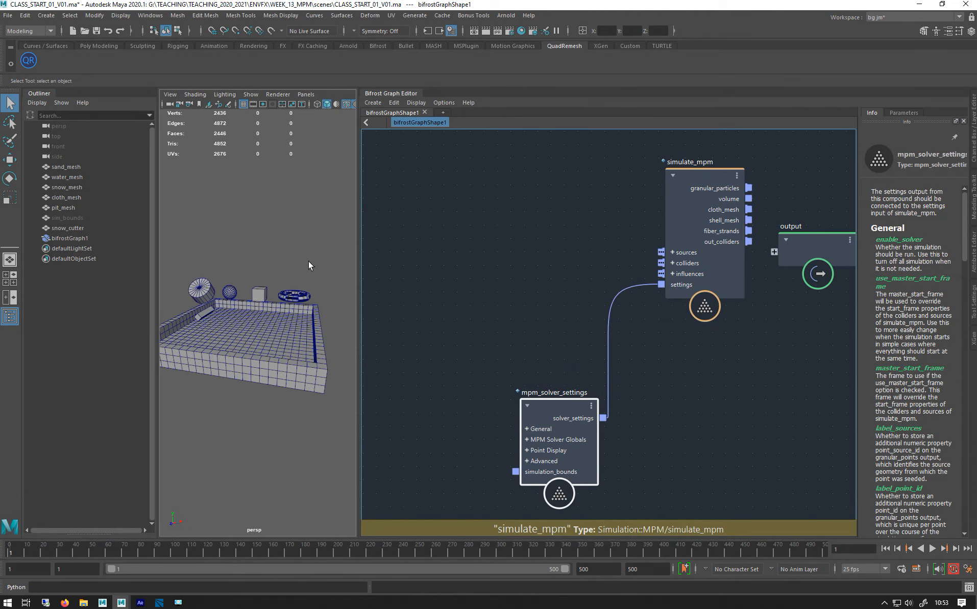
- Select sand_mesh, water_mesh, snow_mesh and cloth_mesh one after another to identify each in the viewport
left_click(69, 165)
left_click(71, 177)
left_click(72, 187)
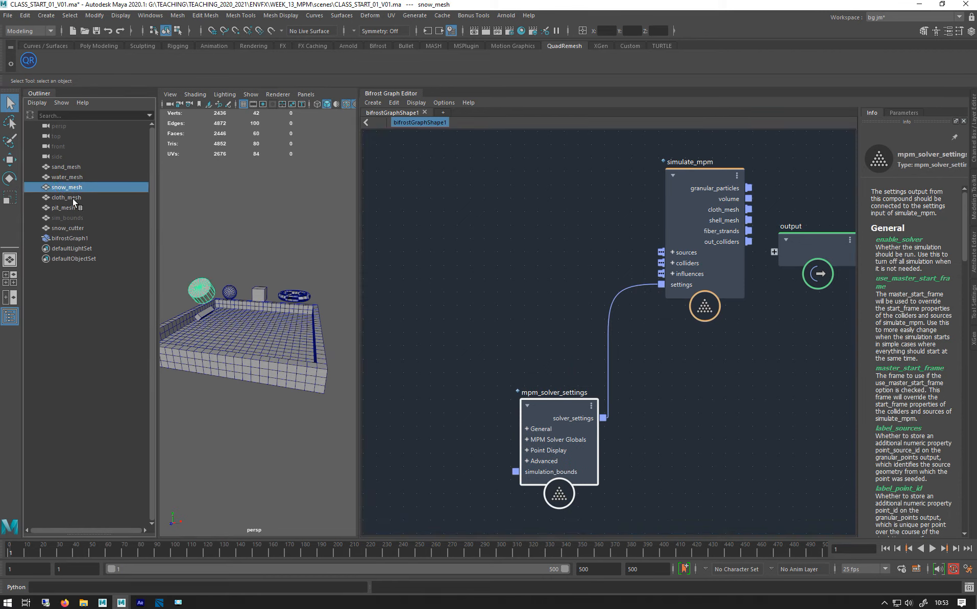
left_click(66, 198)
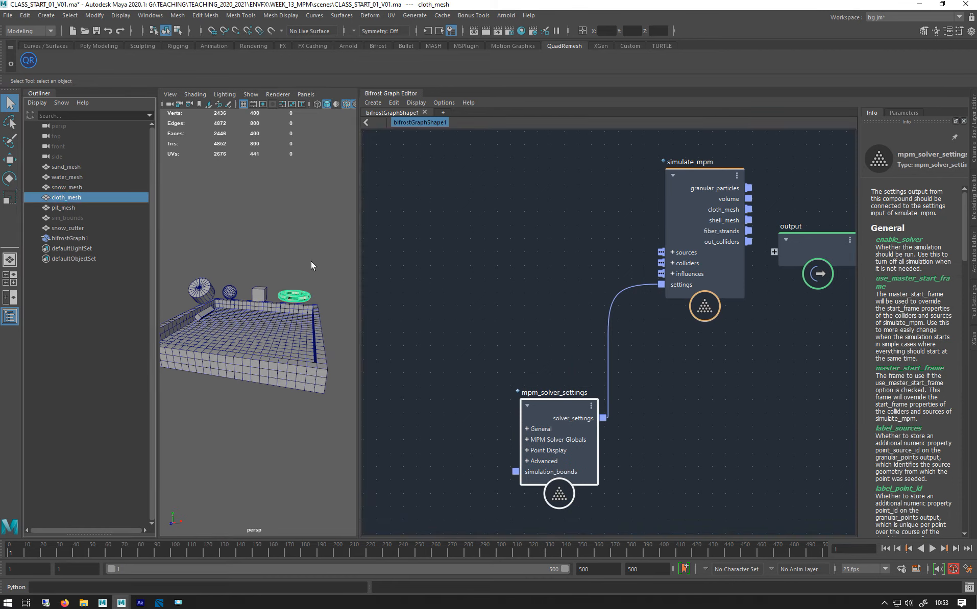
- Create a source_mpm_snow node connected to simulate_mpm's sources port and place it at the upper left of the graph
right_click(660, 253)
mouse_move(687, 285)
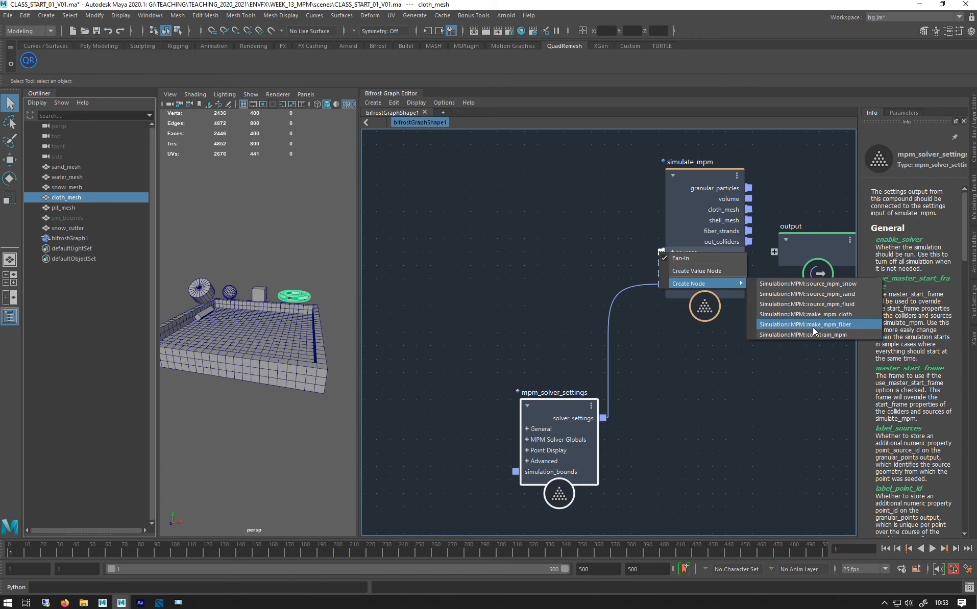
left_click(818, 282)
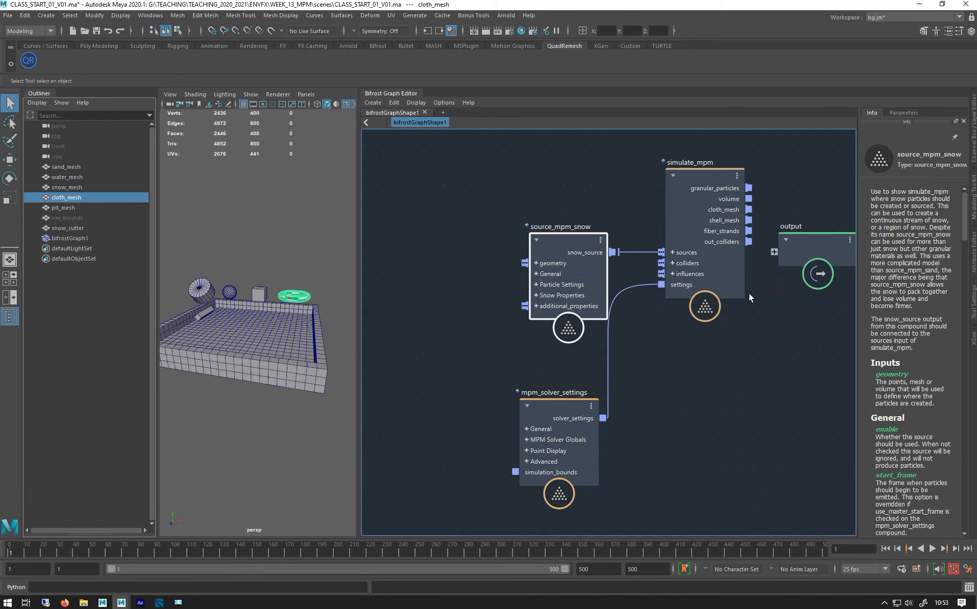
left_click_drag(562, 274, 464, 179)
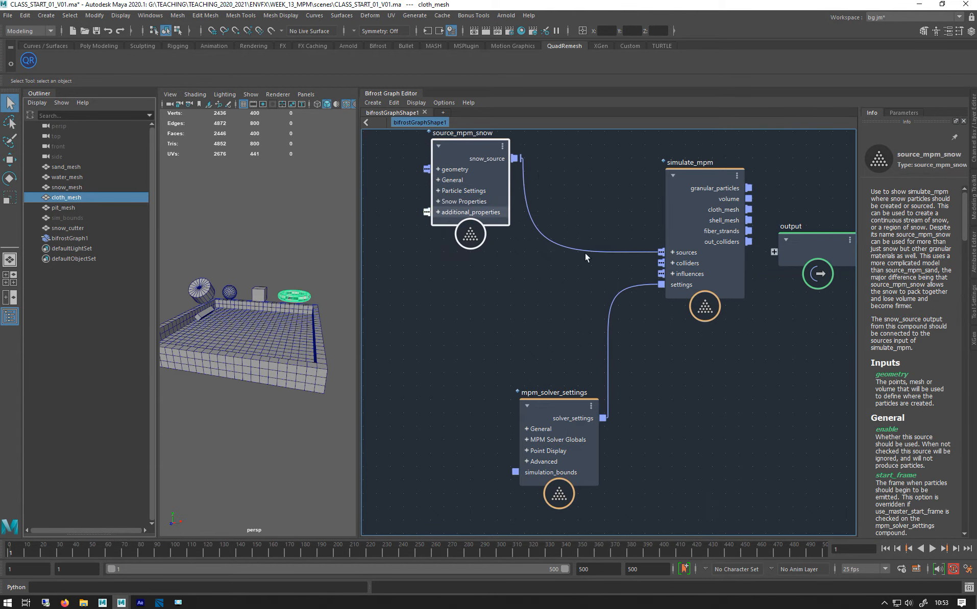
- Create a source_mpm_sand node connected to simulate_mpm's sources port and place it below the snow source
right_click(680, 253)
mouse_move(726, 281)
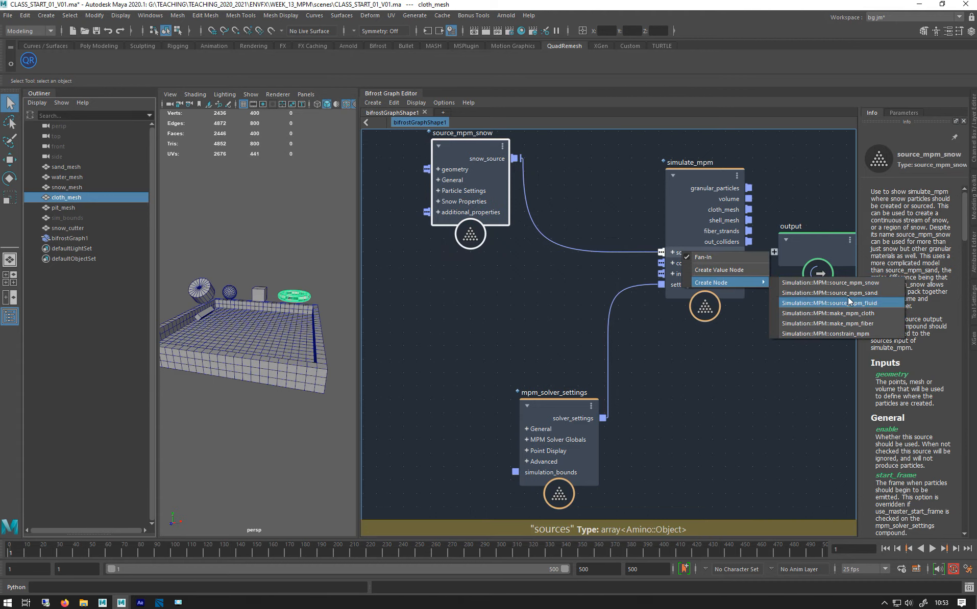
left_click(848, 303)
left_click_drag(533, 337, 409, 319)
- Create a source_mpm_fluid node connected to simulate_mpm's sources port and place it below the sand source
right_click(687, 249)
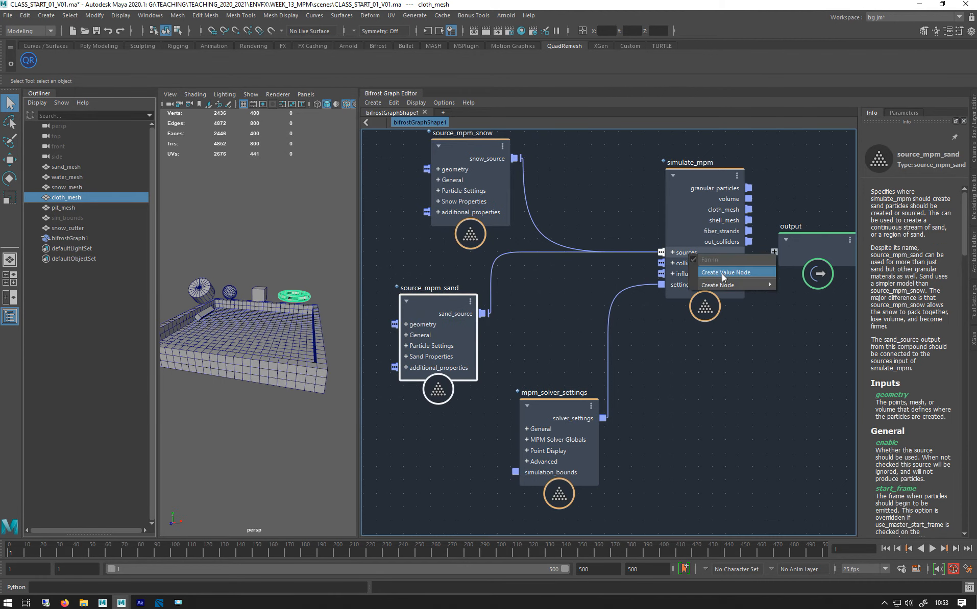
mouse_move(724, 290)
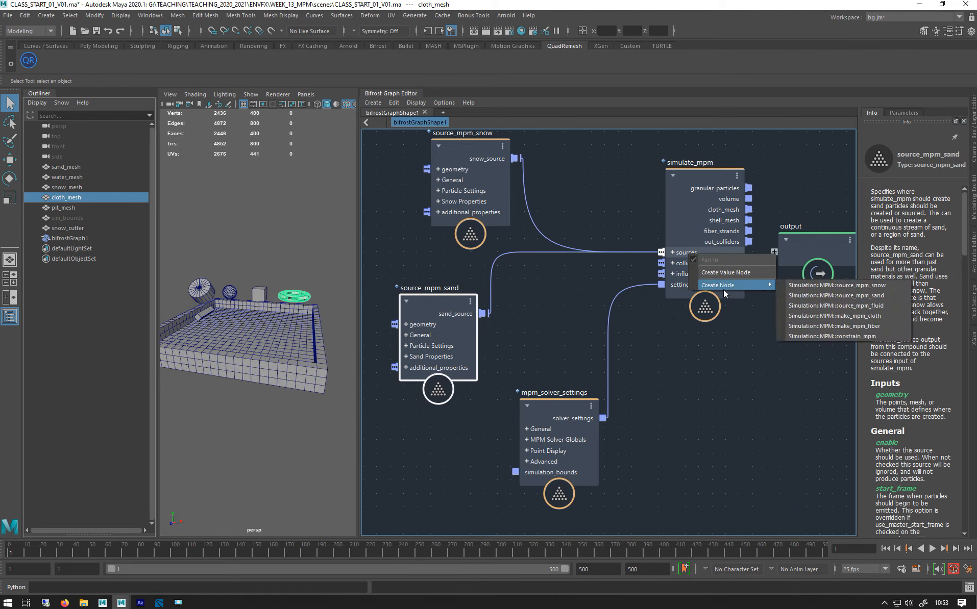
left_click(860, 305)
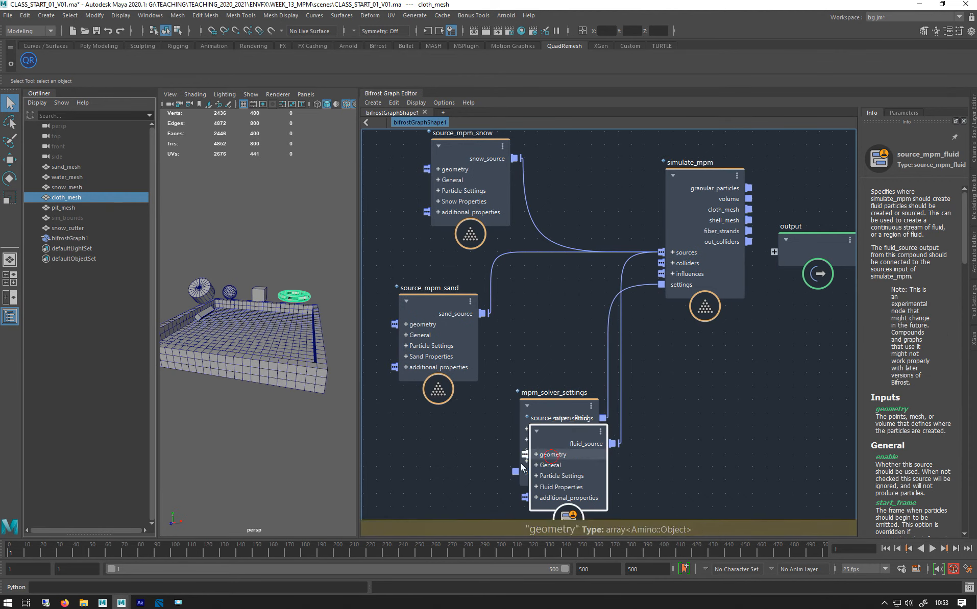
- Create a make_mpm_cloth node connected to simulate_mpm's sources port
right_click(688, 251)
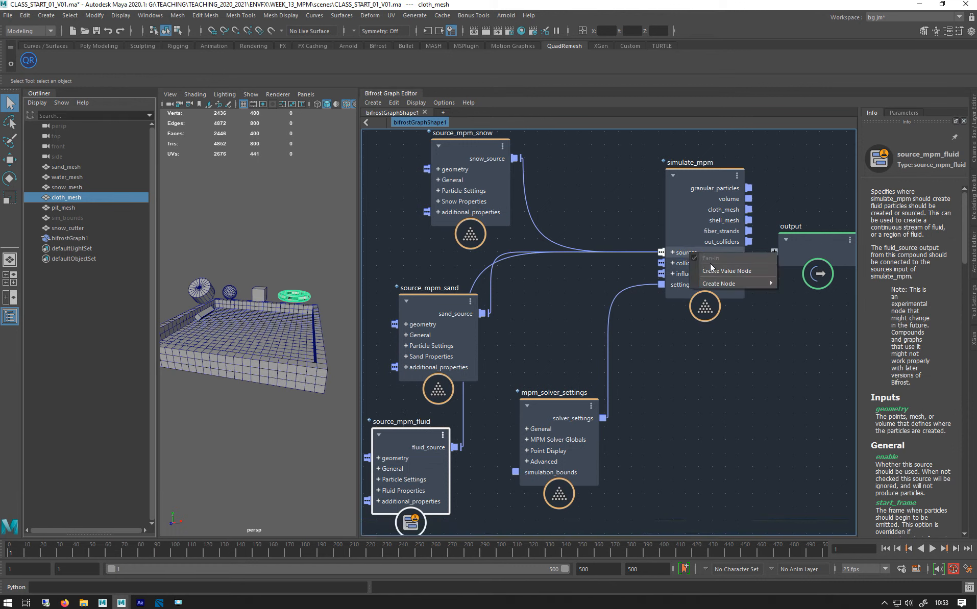
mouse_move(728, 286)
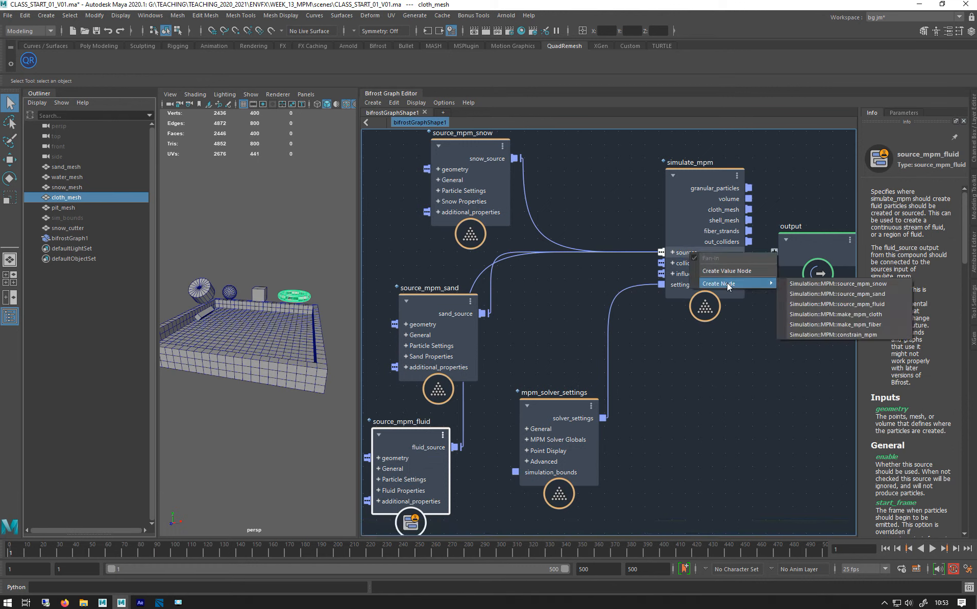
left_click(848, 316)
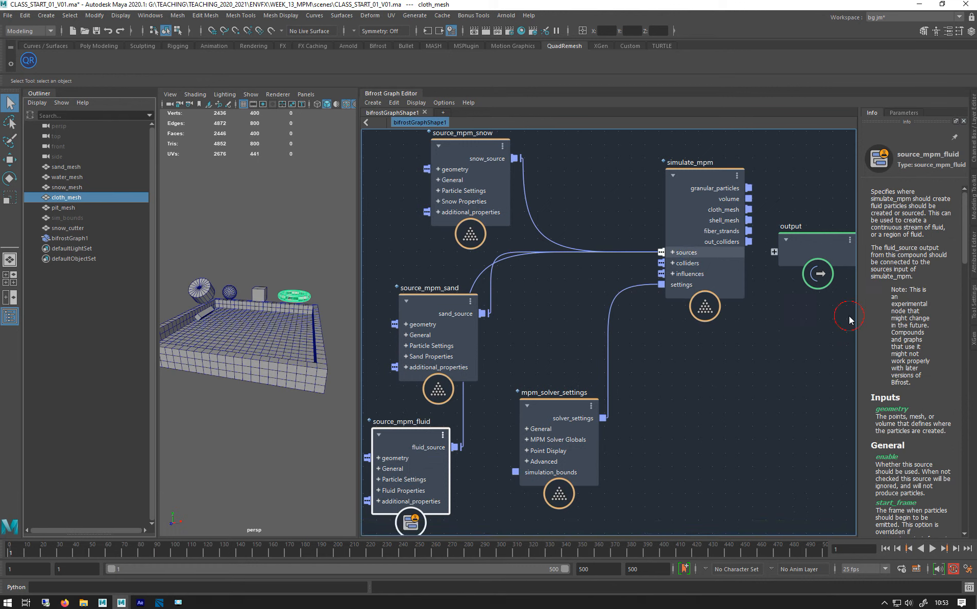
- Auto-arrange all graph nodes and move the output node to the right of simulate_mpm
left_click(713, 372)
key("l")
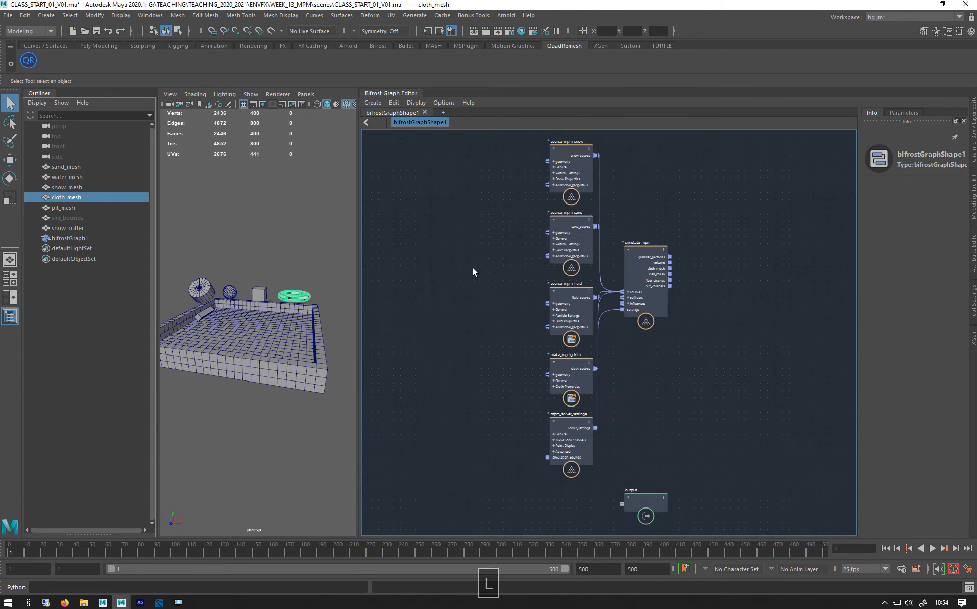
middle_click_drag(472, 272, 460, 276)
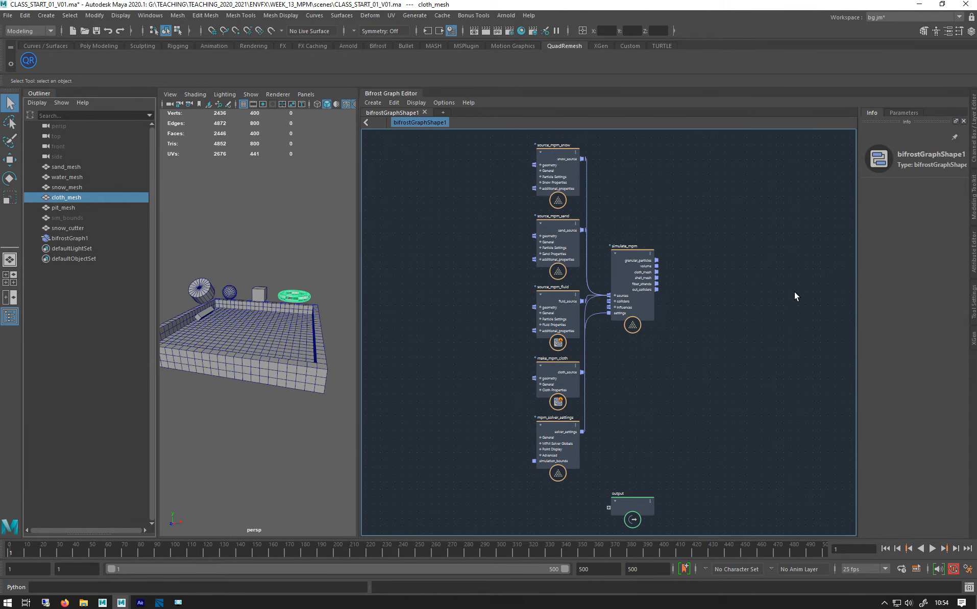
left_click_drag(625, 502, 789, 254)
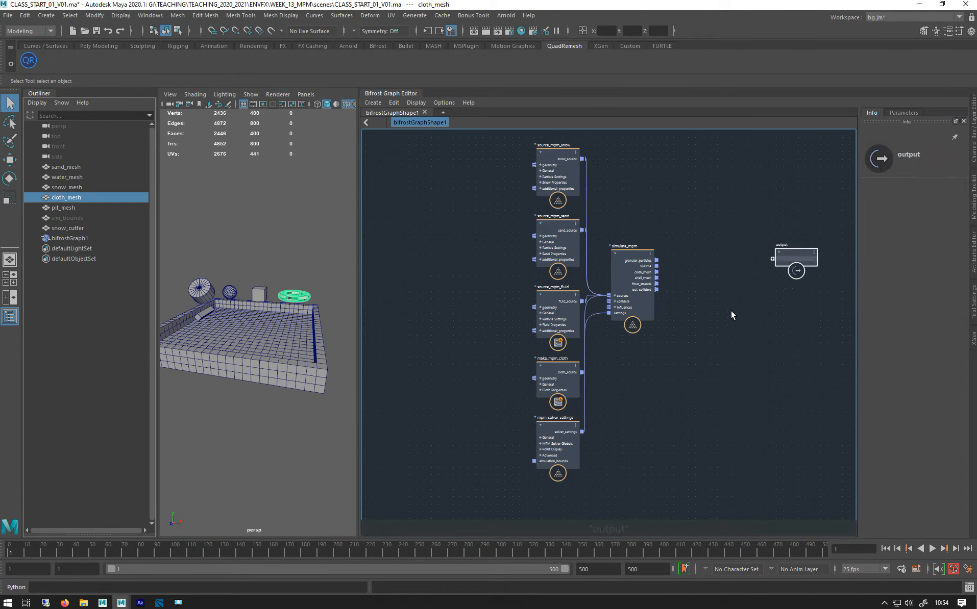
- Widen the node information pane beside the Bifrost graph
scroll(522, 251, "up", 6)
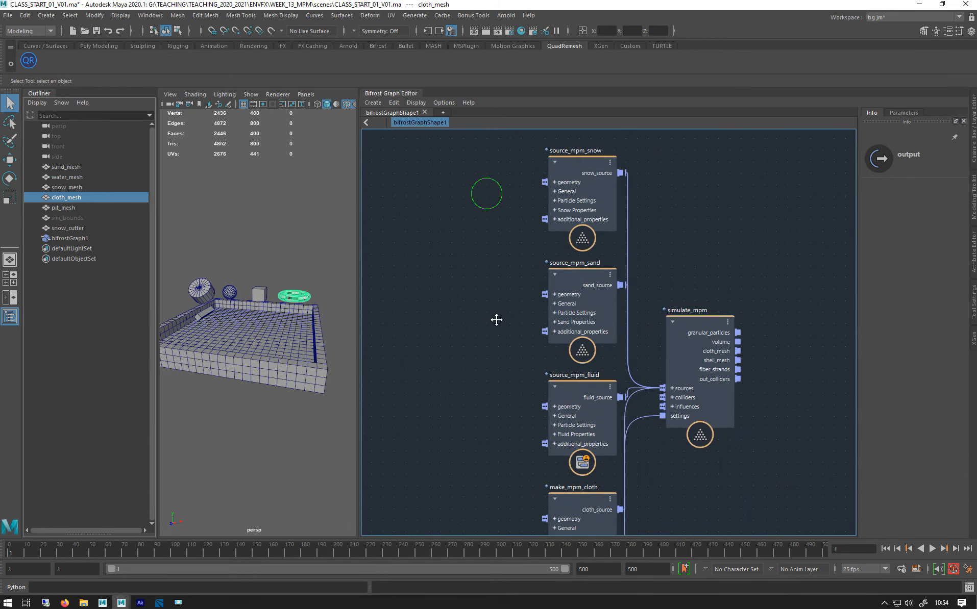
scroll(526, 361, "up", 1)
middle_click_drag(529, 362, 501, 256, "alt")
middle_click_drag(458, 391, 480, 167, "alt")
middle_click_drag(508, 388, 545, 462, "alt")
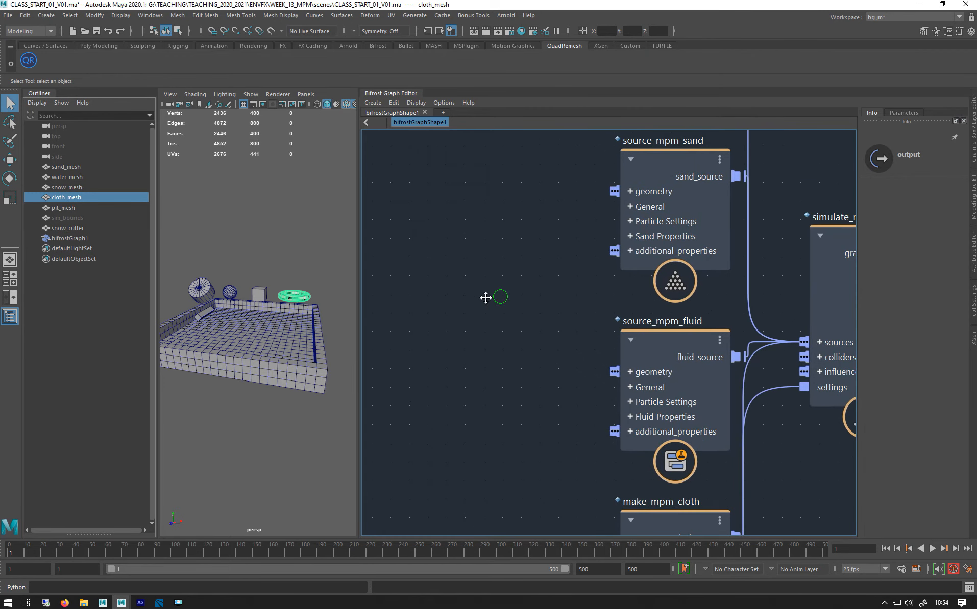
middle_click_drag(487, 296, 369, 279, "alt")
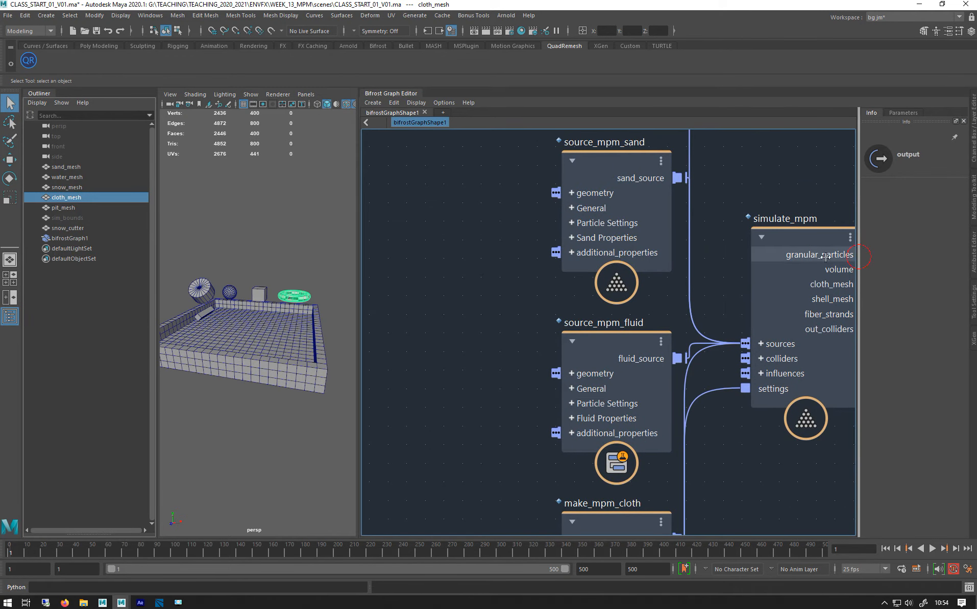
left_click_drag(858, 254, 763, 255)
- Select the source_mpm_snow node and show its parameters
middle_click_drag(503, 271, 356, 302, "alt")
middle_click_drag(382, 164, 411, 371, "alt")
left_click(483, 229)
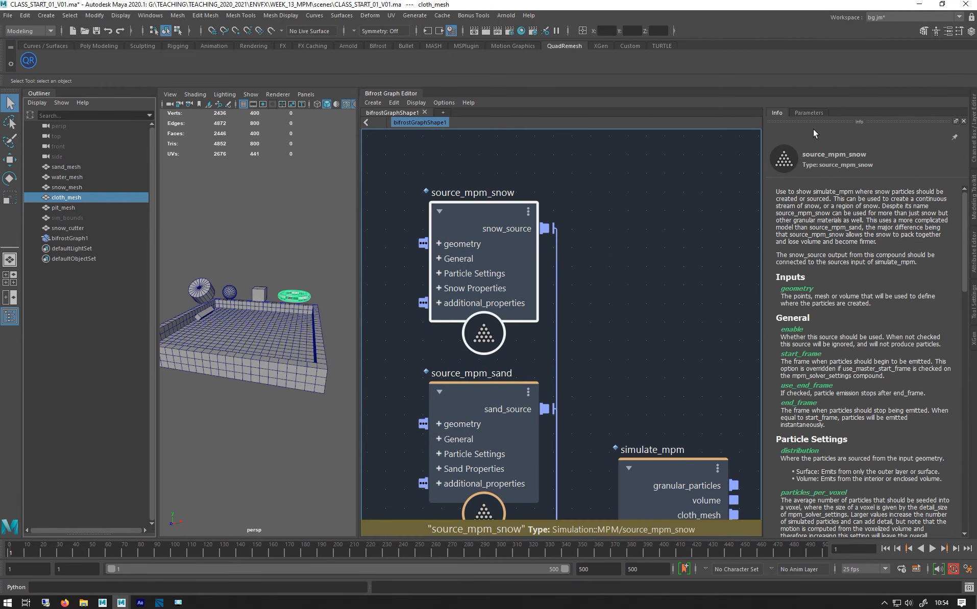
left_click(809, 113)
middle_click_drag(661, 312, 639, 292, "alt")
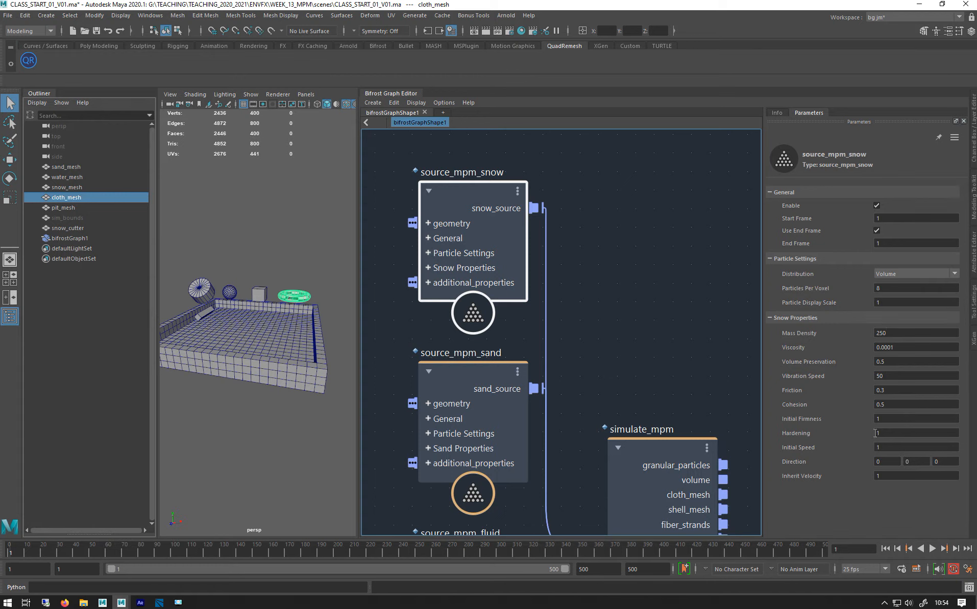
- Compare the particle settings and material properties of the source_mpm_snow, source_mpm_sand and source_mpm_fluid nodes
left_click(462, 381)
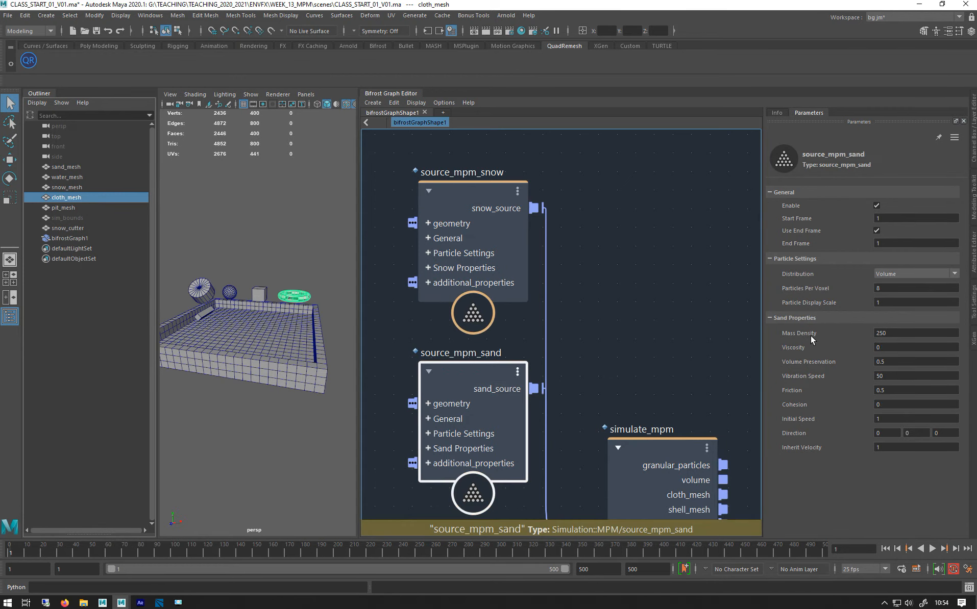
left_click(482, 226)
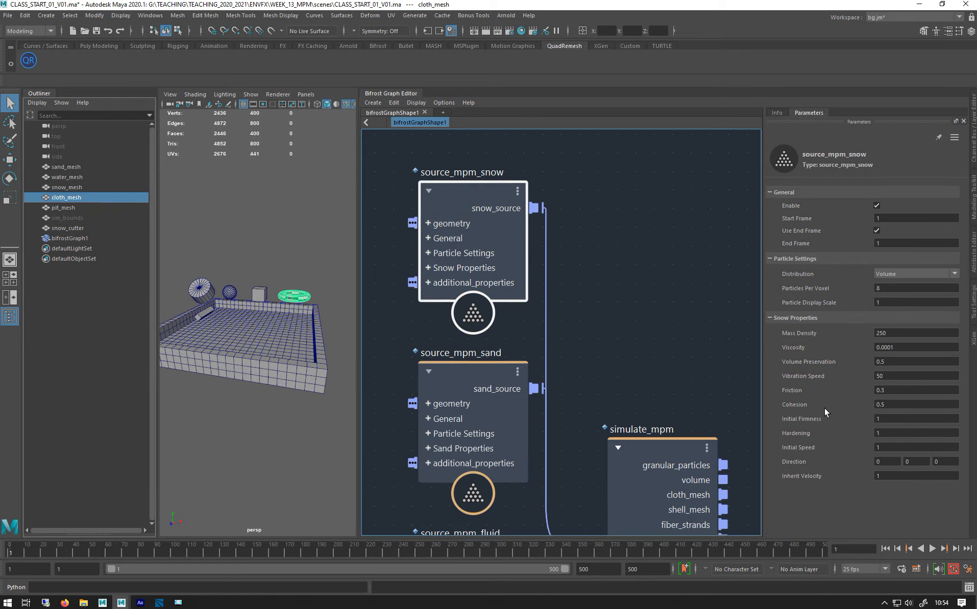
left_click(449, 387)
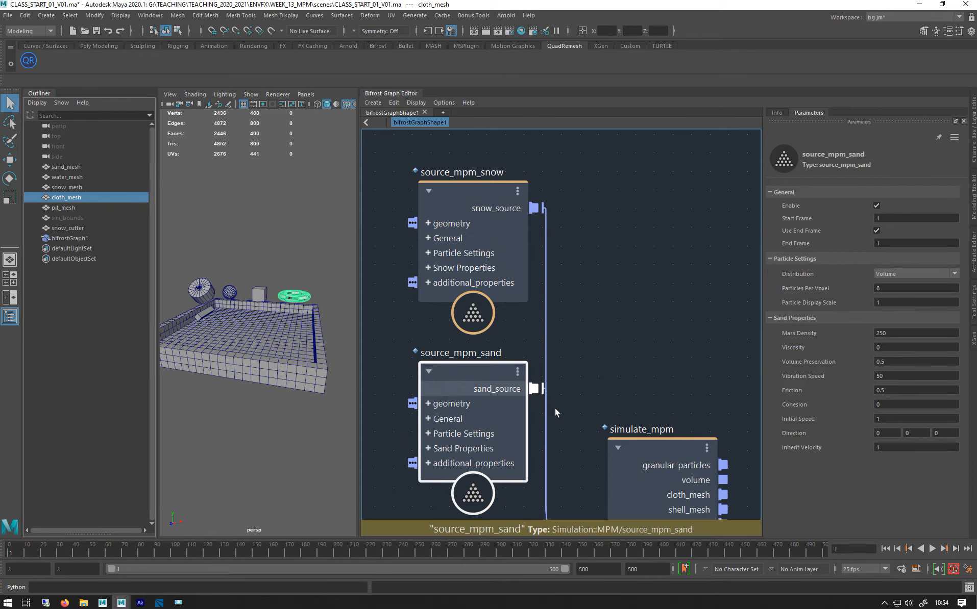
left_click(487, 251)
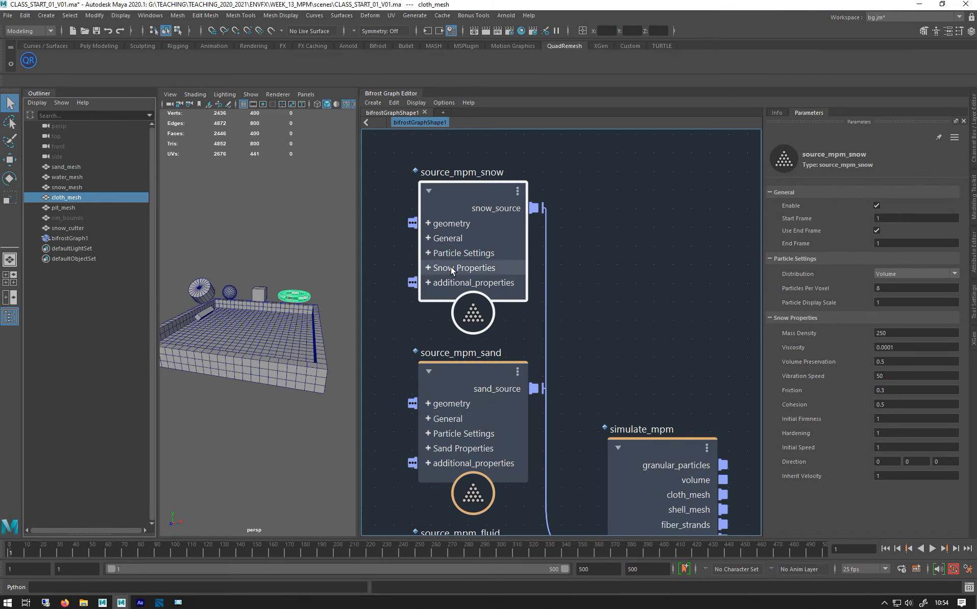
middle_click_drag(597, 351, 629, 212, "alt")
left_click(483, 251)
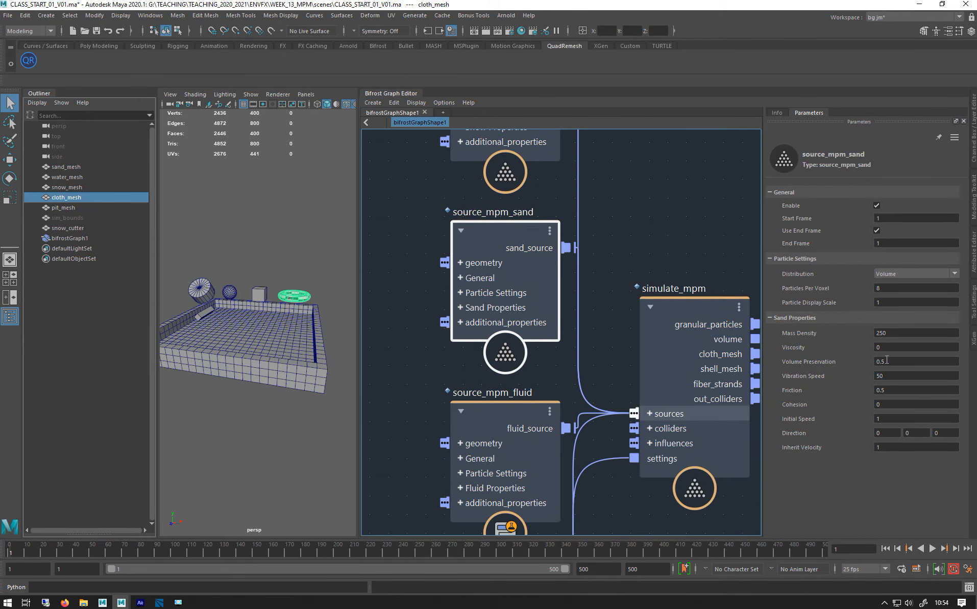
left_click(469, 425)
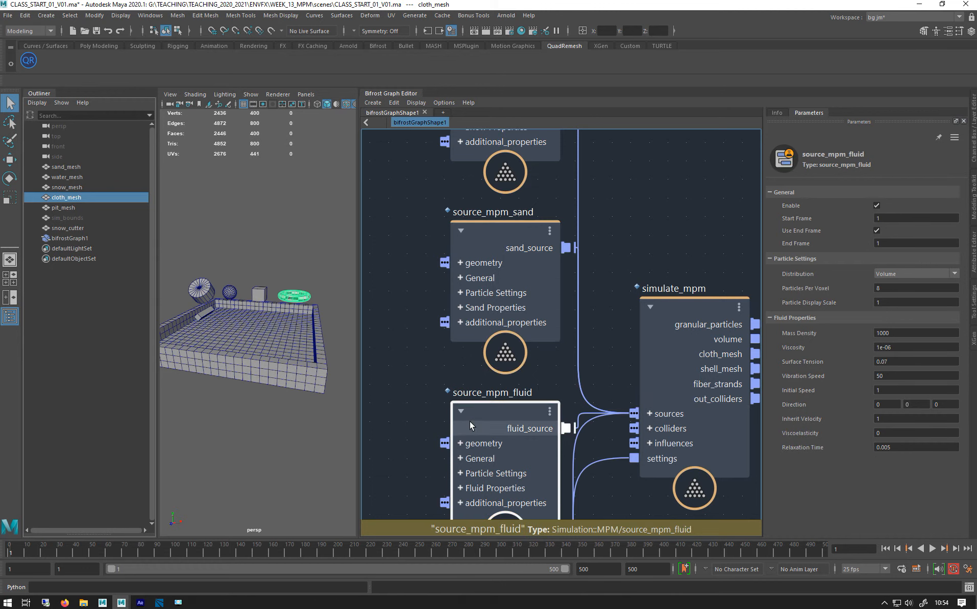
left_click(472, 292)
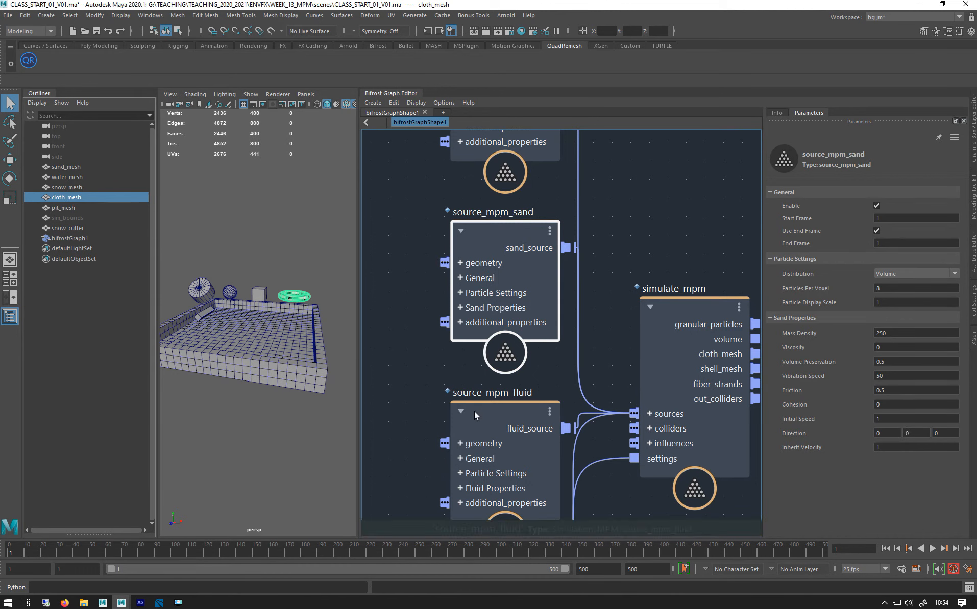
left_click(475, 423)
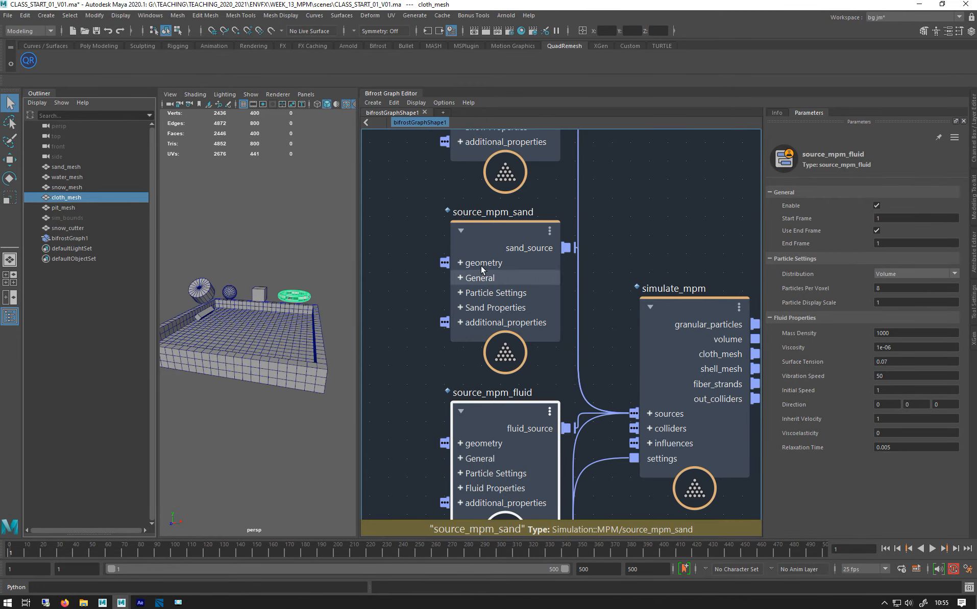
left_click(531, 248)
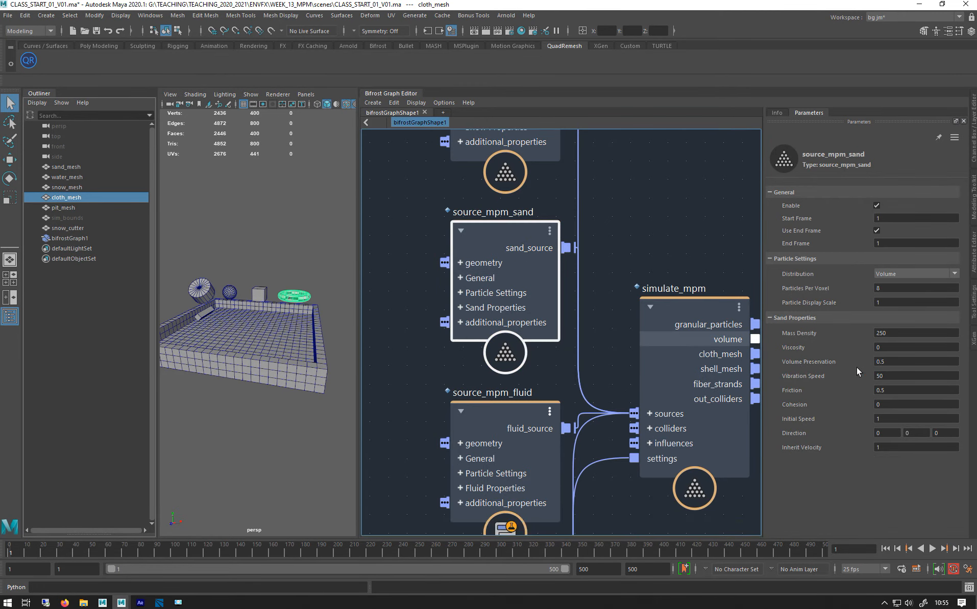
- Compare the make_mpm_cloth node's parameters with those of source_mpm_fluid and review the other source nodes
middle_click_drag(411, 401, 424, 212, "alt")
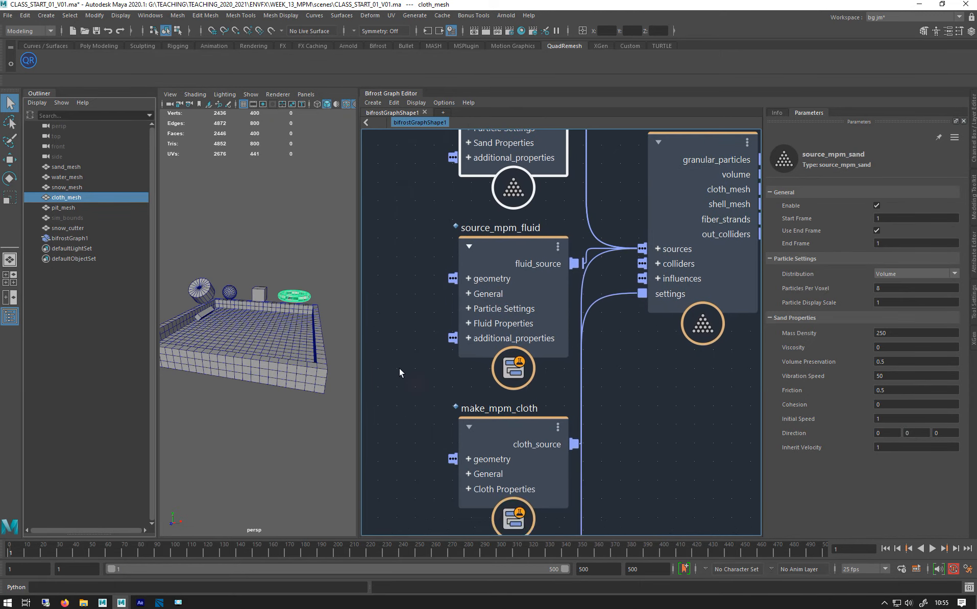
left_click(490, 443)
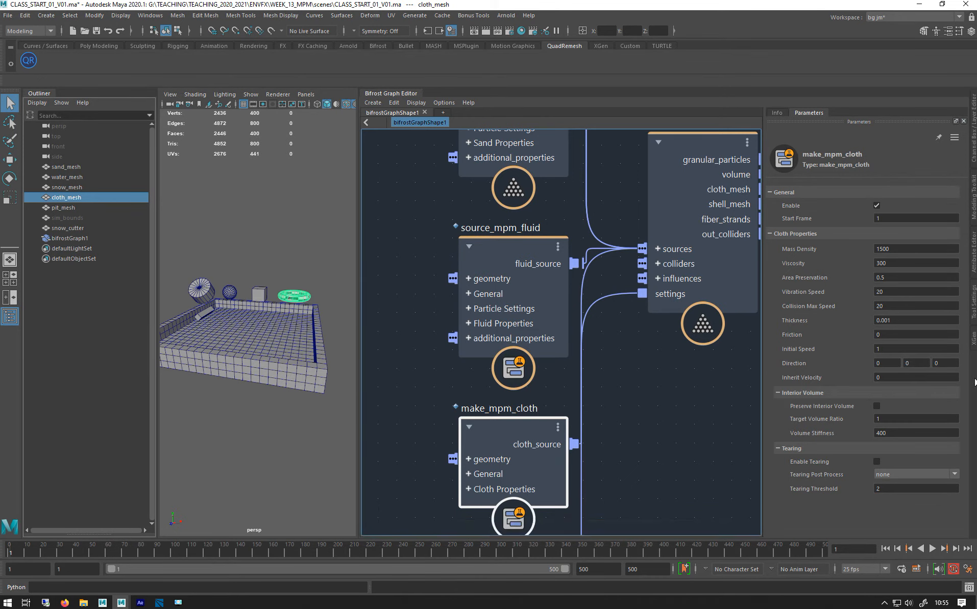
left_click(499, 278)
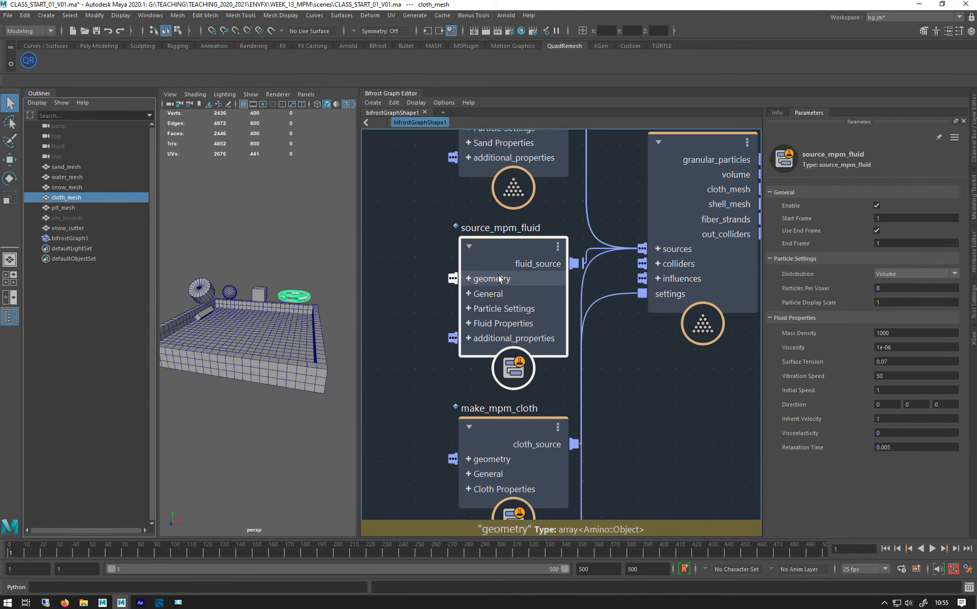
left_click_drag(531, 444, 528, 442)
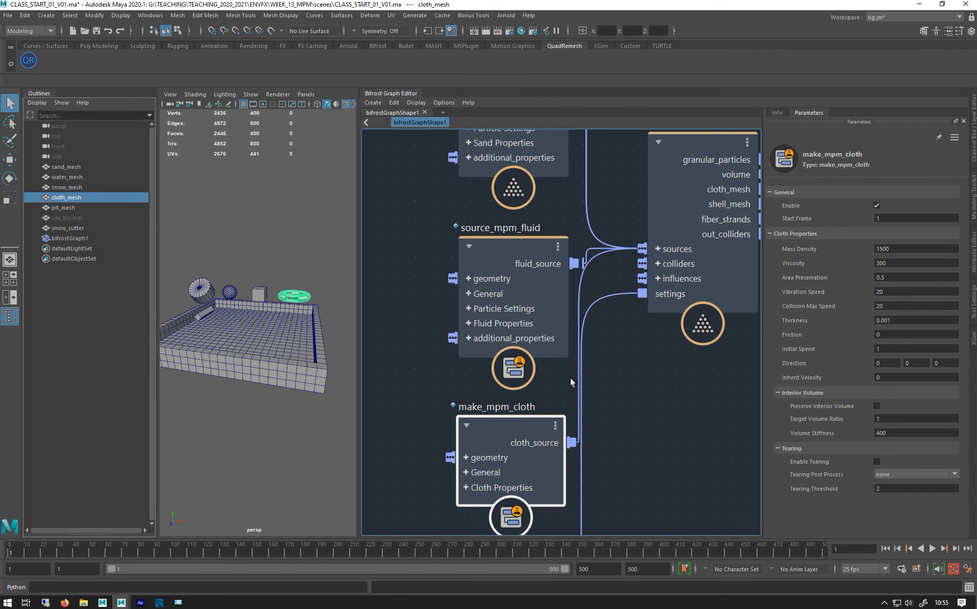
scroll(415, 375, "down", 2)
scroll(413, 377, "down", 2)
middle_click_drag(394, 248, 407, 327, "alt")
left_click(503, 204)
left_click(494, 310)
left_click(484, 386)
- Add snow_mesh to the graph as an input connected to source_mpm_snow's geometry port
middle_click_drag(444, 264, 564, 126, "alt")
right_click_drag(477, 275, 415, 310, "alt")
middle_click_drag(405, 222, 411, 290, "alt")
right_click_drag(524, 208, 483, 275, "alt")
middle_click_drag(474, 276, 453, 366, "alt")
left_click(578, 257)
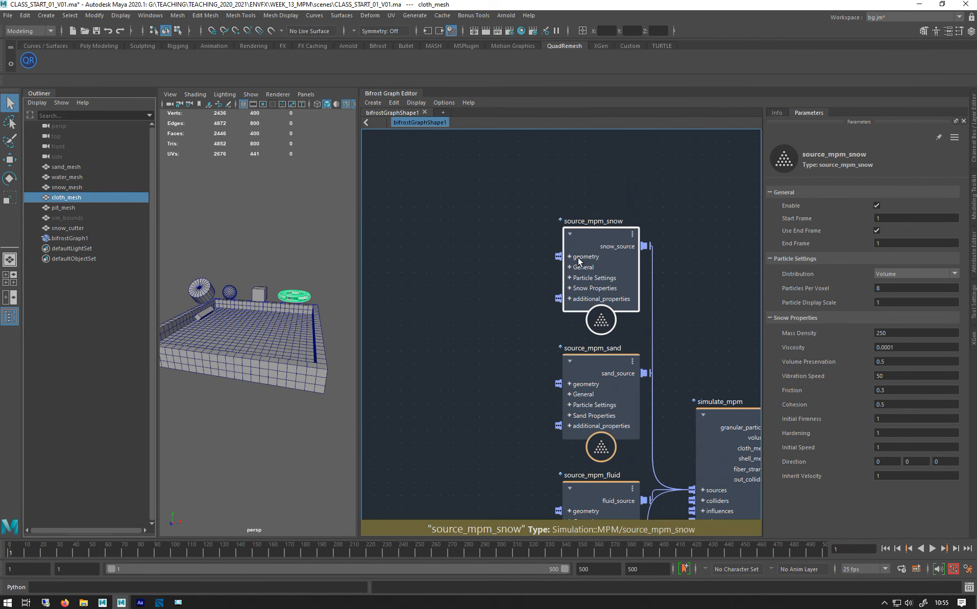
left_click(64, 188)
left_click_drag(61, 189, 570, 256)
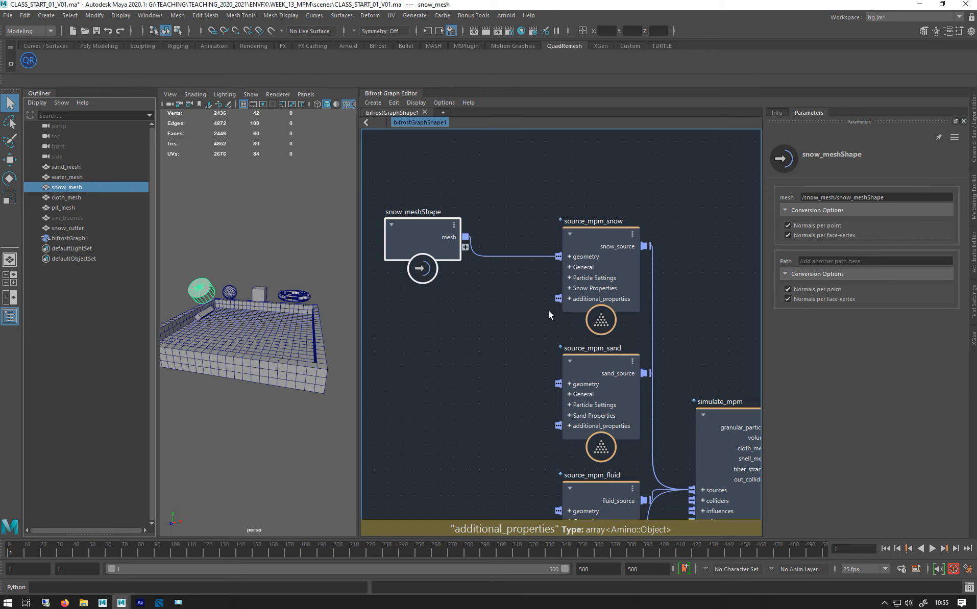
- Create a set_property node on source_mpm_snow's additional_properties port and move the snow_meshShape node up clear of it
right_click(559, 300)
mouse_move(575, 335)
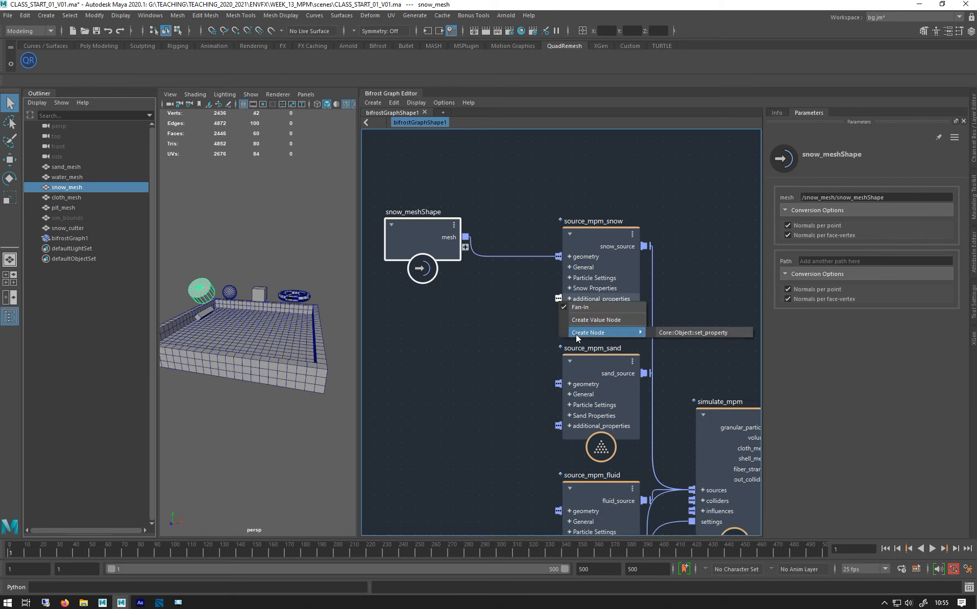
left_click(699, 332)
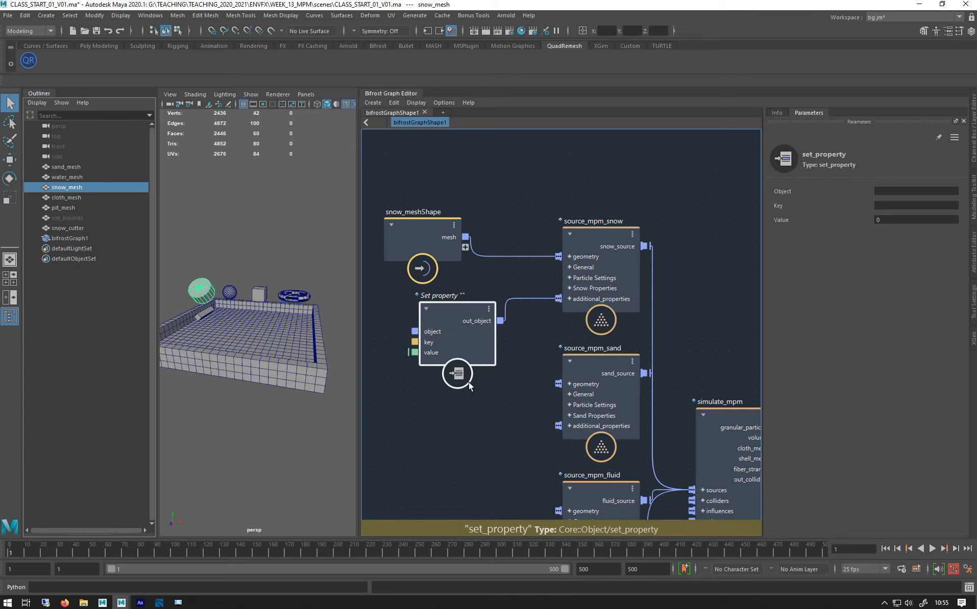
left_click_drag(423, 240, 427, 217)
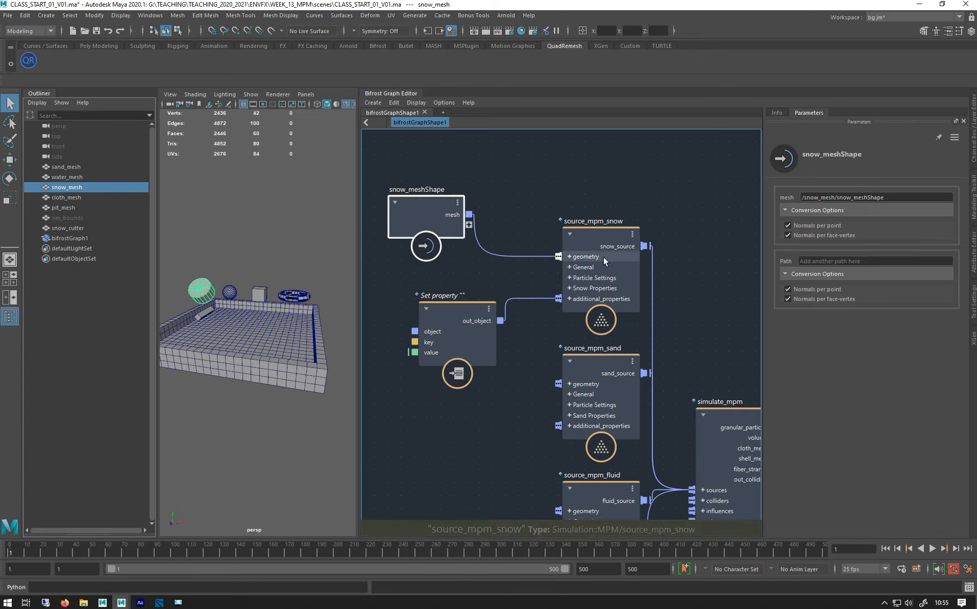
- Set the set_property node's key to color and move the node closer beneath snow_meshShape
left_click(448, 330)
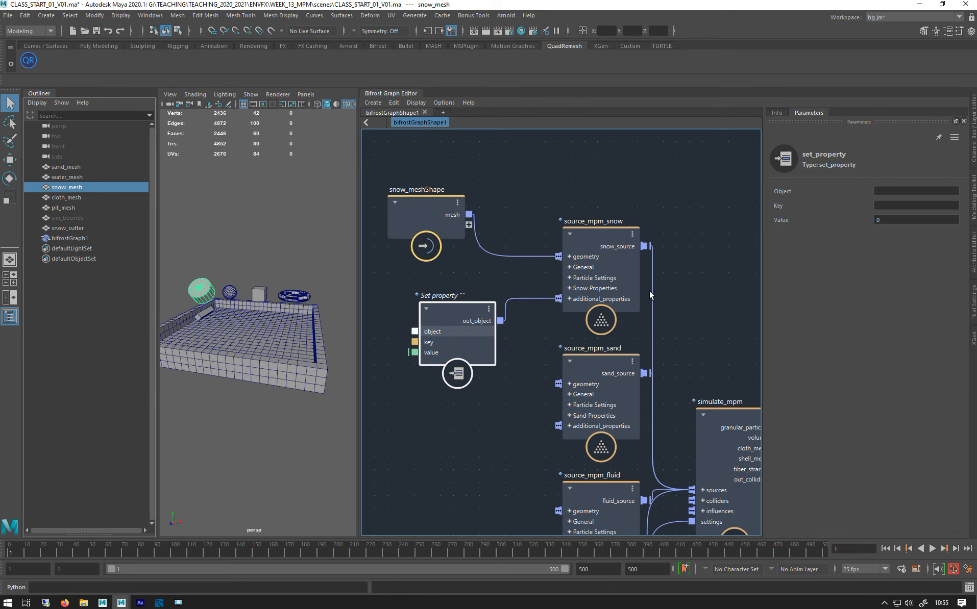
left_click(892, 204)
type("c")
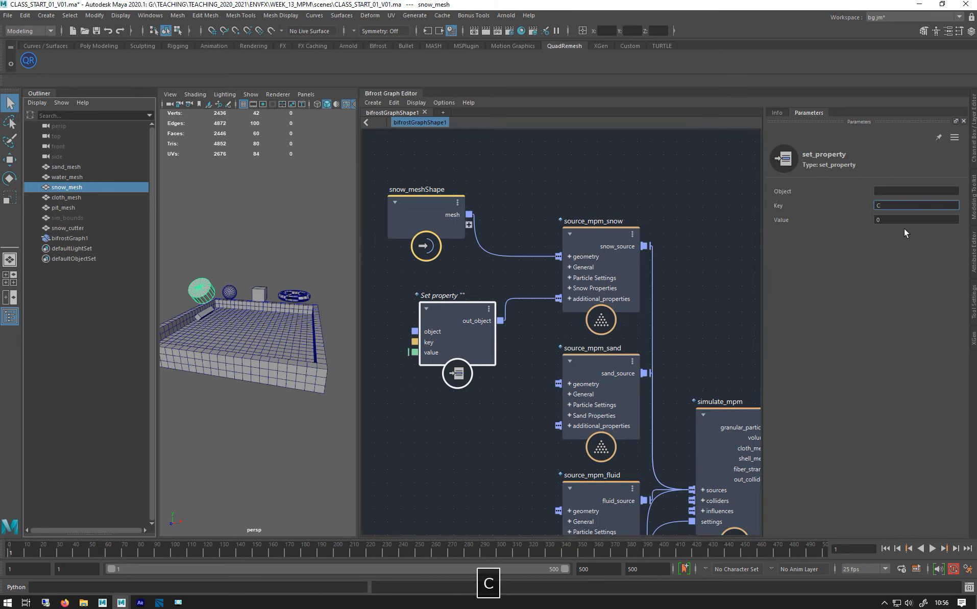
key("BackSpace")
key("Caps_Lock")
type("c")
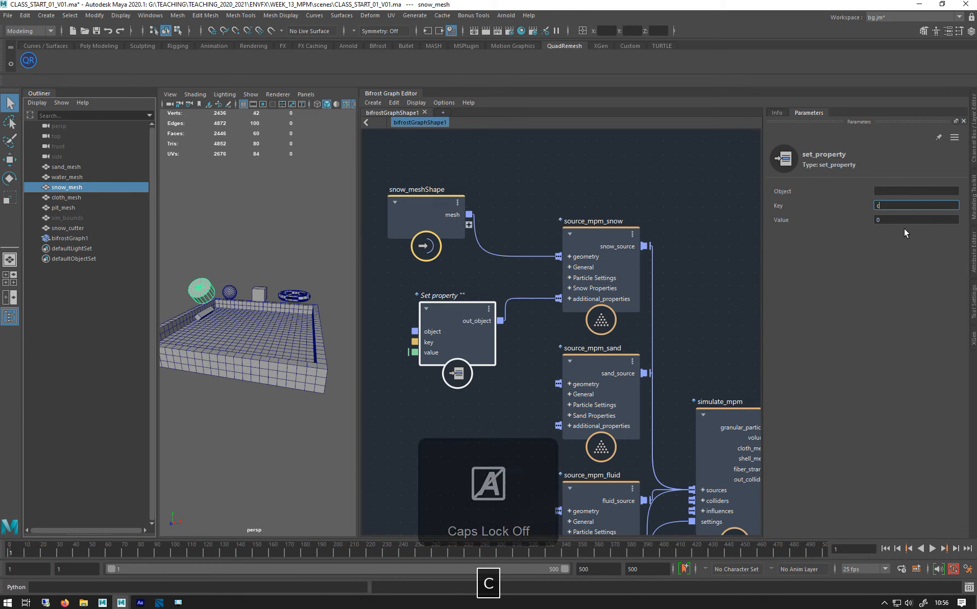
type("olor")
key("Return")
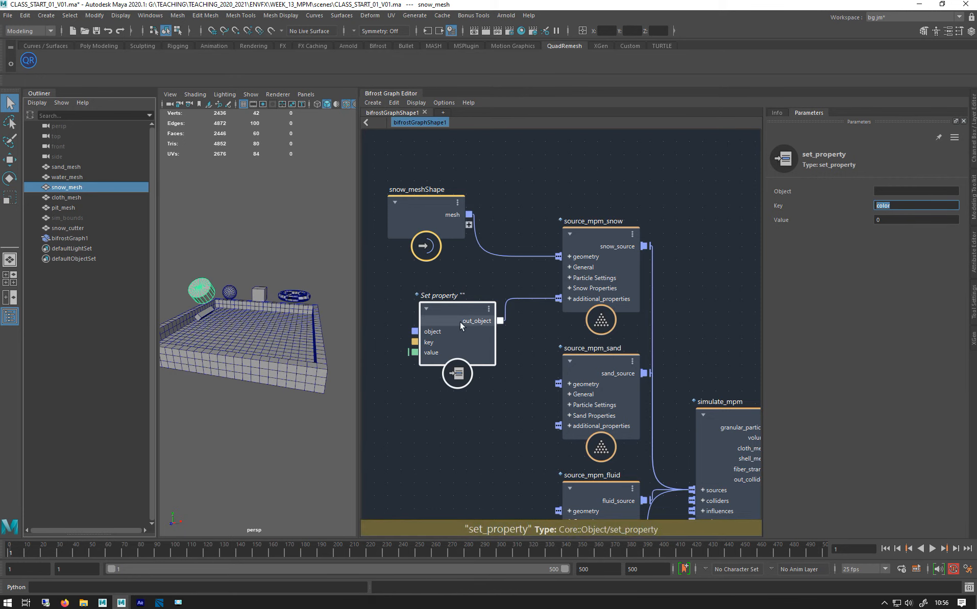
left_click_drag(458, 329, 443, 308)
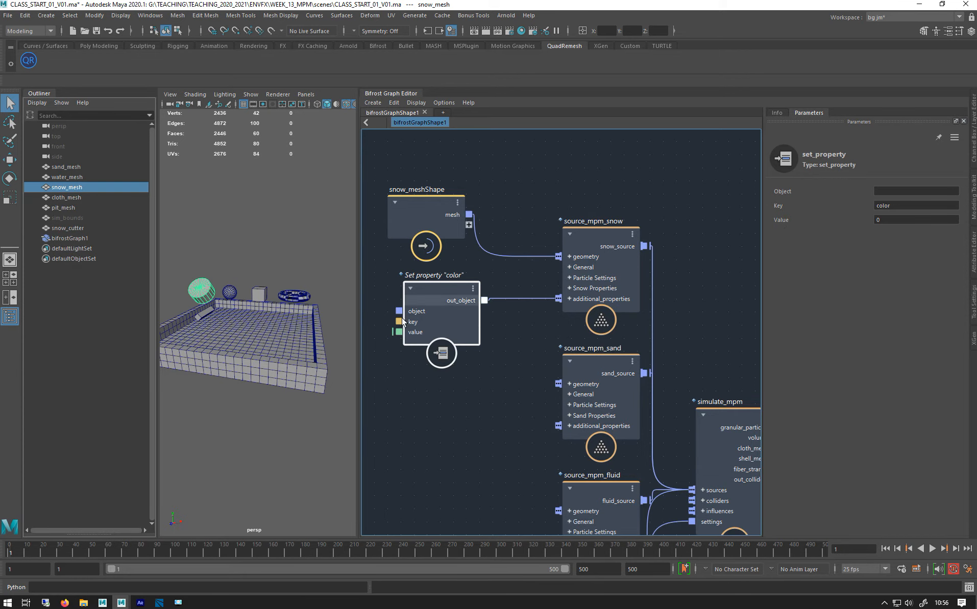
- Change the value type of the snow's set_property node to Math::float3
right_click(411, 333)
mouse_move(430, 349)
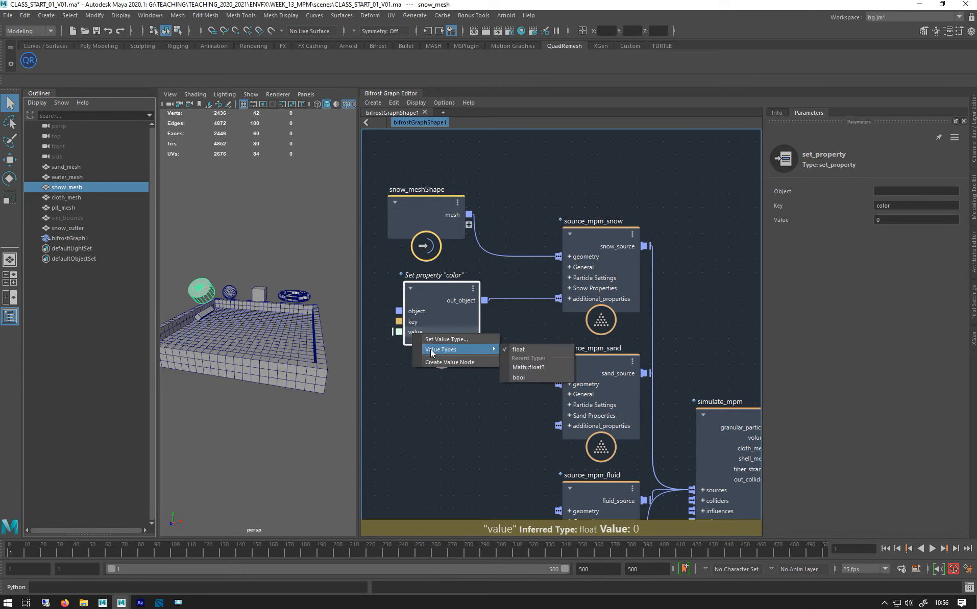
left_click(530, 364)
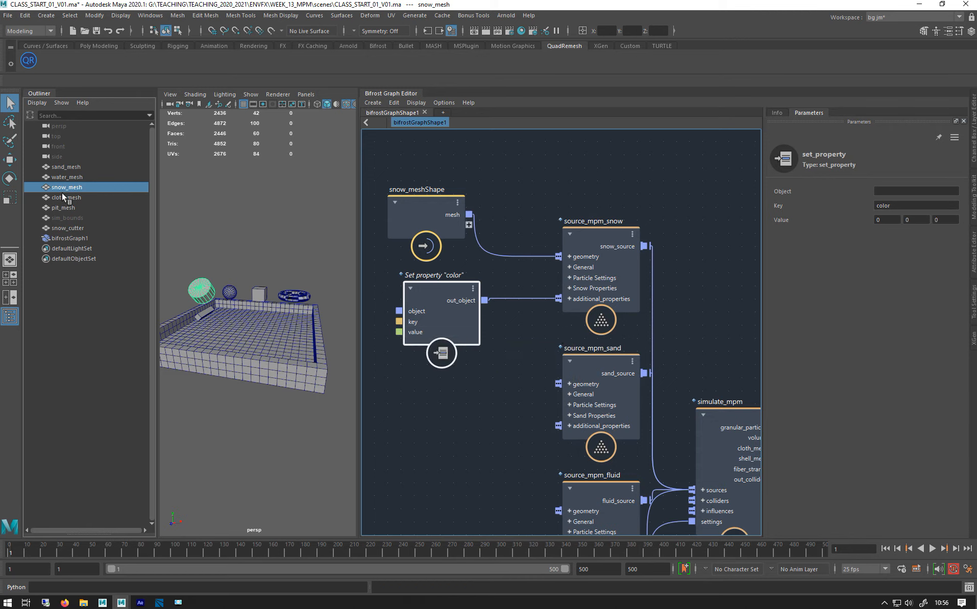
- Set the snow color property's value to 1, 1, 1
left_click(883, 220)
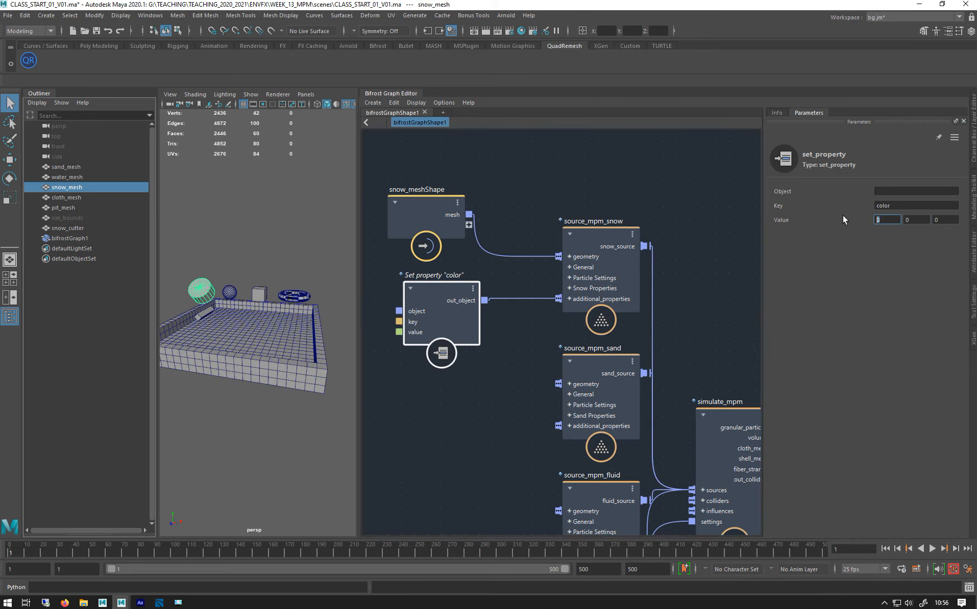
left_click(945, 220)
left_click(879, 220)
type("1")
left_click(928, 220)
type("1")
key("Tab")
type("1")
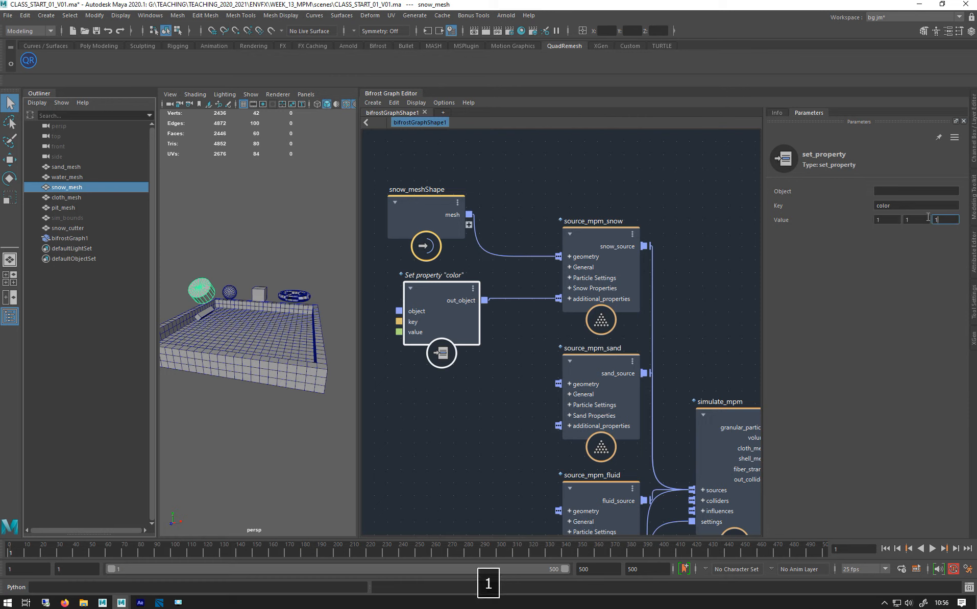
key("Return")
- Add sand_mesh to the graph as an input connected to source_mpm_sand's geometry port
middle_click_drag(515, 293, 543, 193, "alt")
left_click(613, 273)
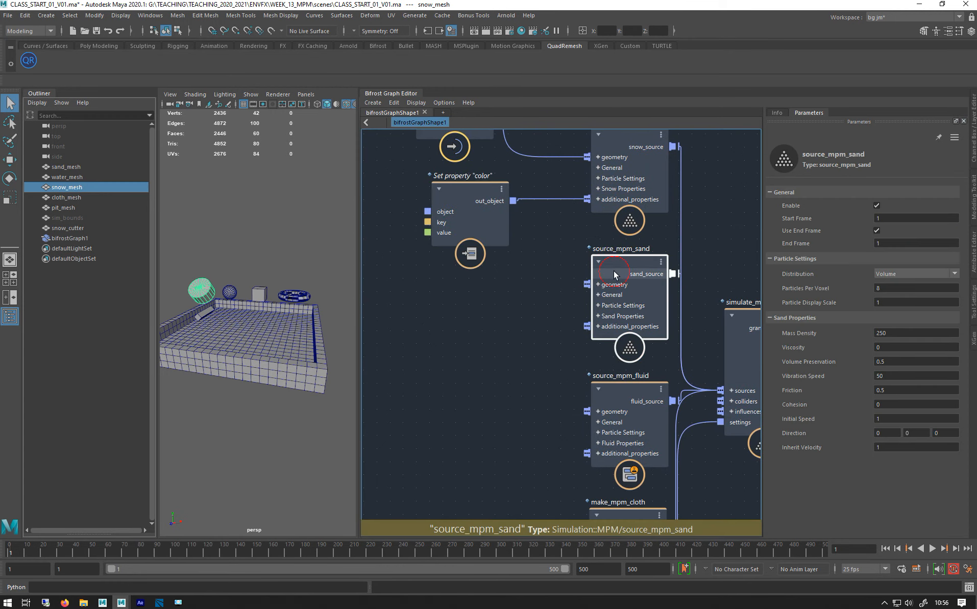
left_click(61, 168)
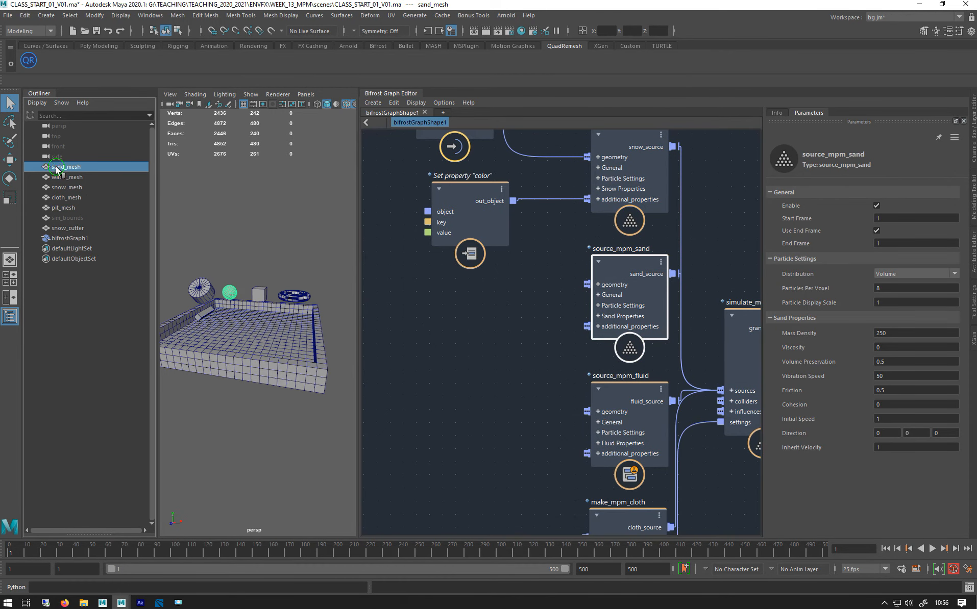
left_click_drag(423, 336, 590, 285)
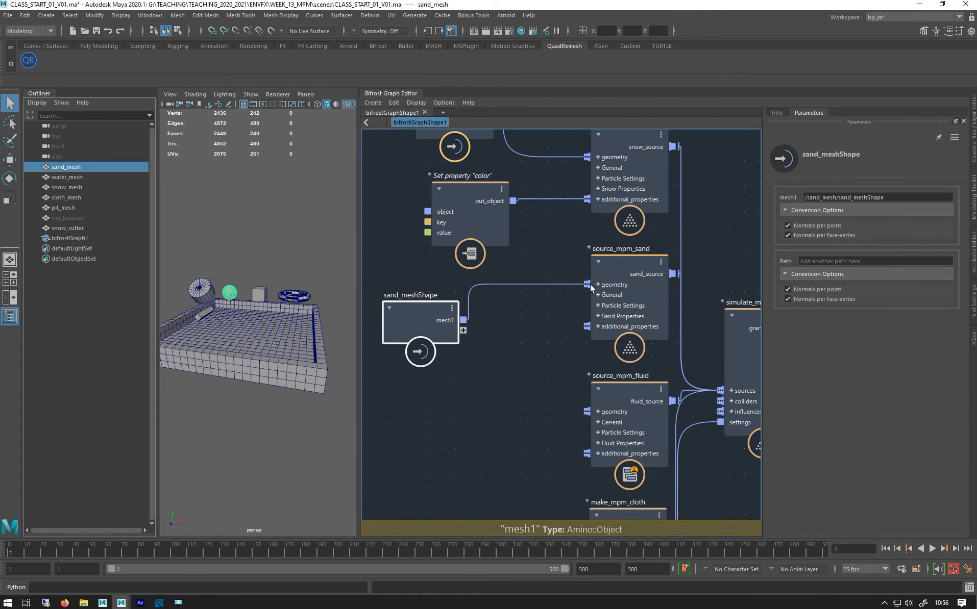
- Duplicate the color set_property node and connect the copy to source_mpm_sand's additional_properties port
left_click(469, 201)
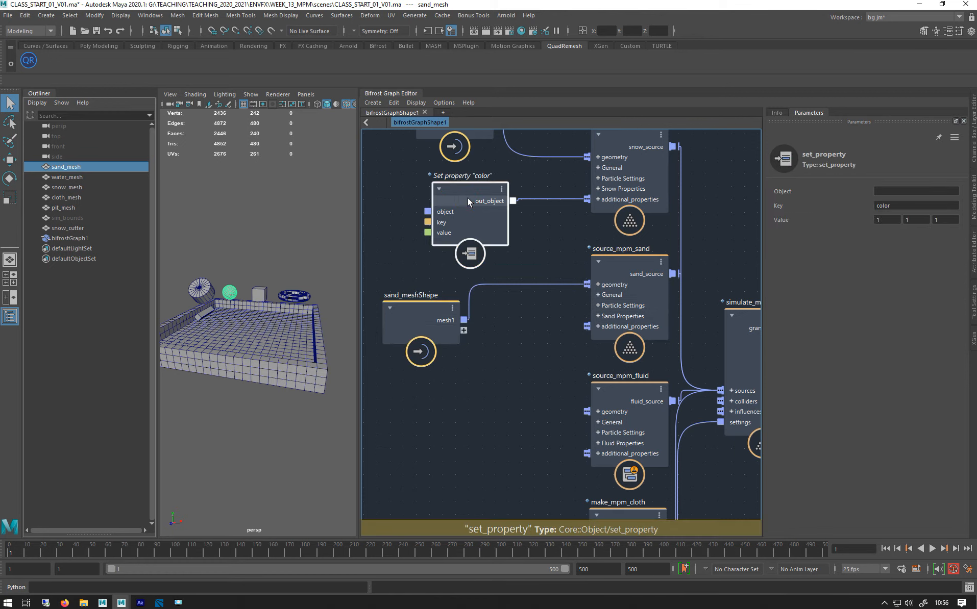
key("ctrl+c")
key("ctrl+v")
left_click_drag(497, 247, 594, 326)
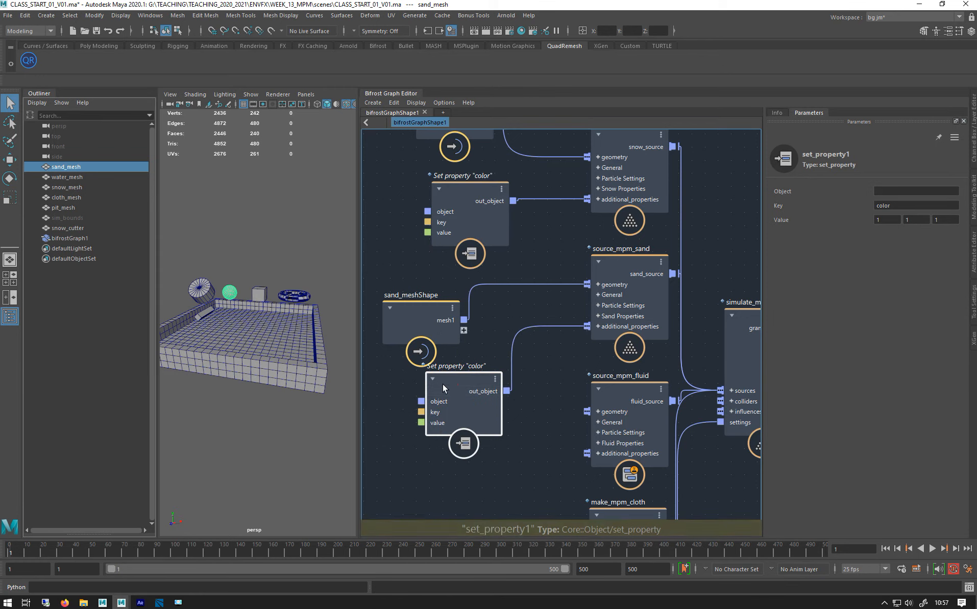
- Set the sand color property's value to 0.8, 0.8, 0
left_click(949, 221)
type("0")
key("Return")
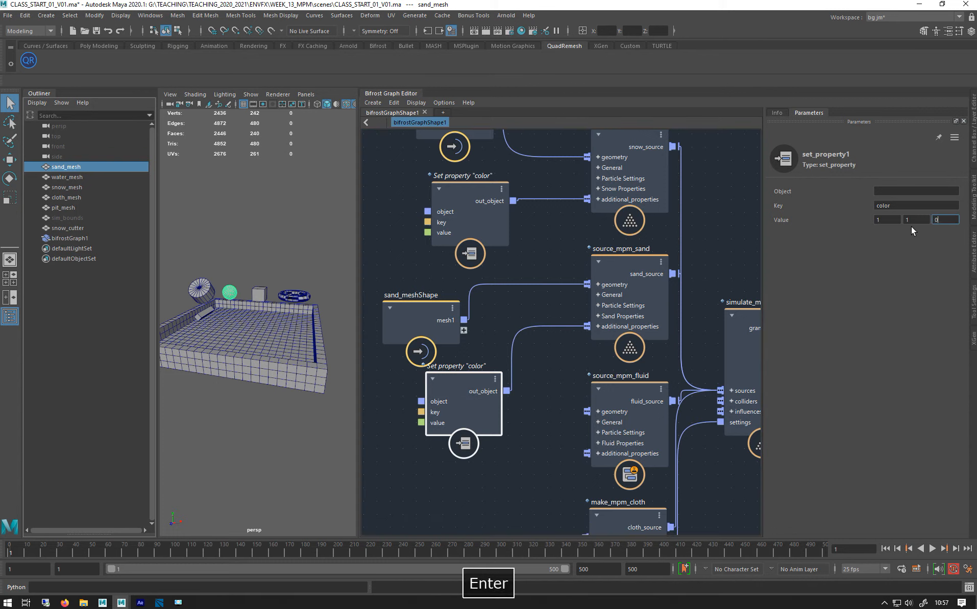
double_click(911, 222)
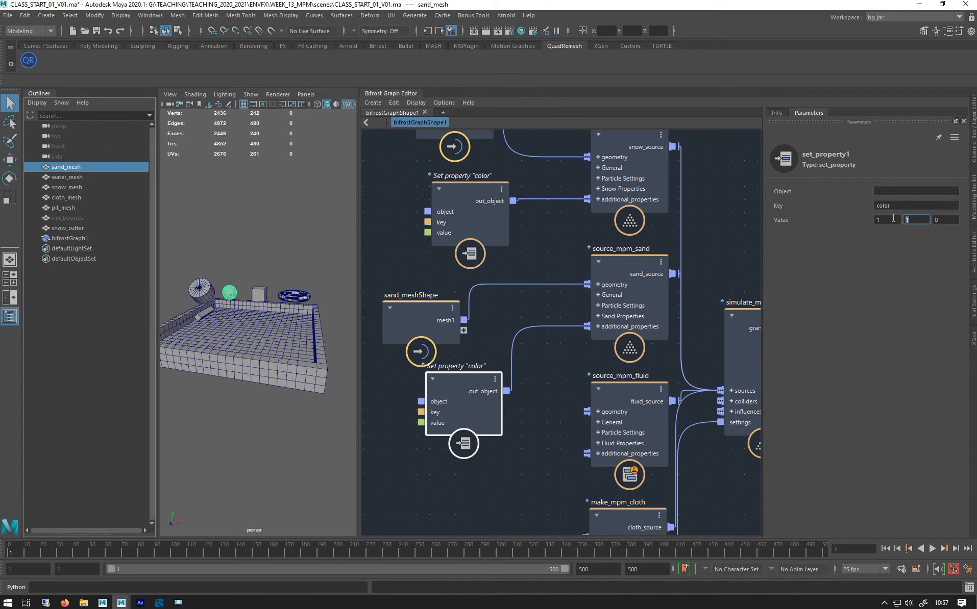
type(".8")
left_click_drag(893, 219, 861, 220)
type(".8")
key("Return")
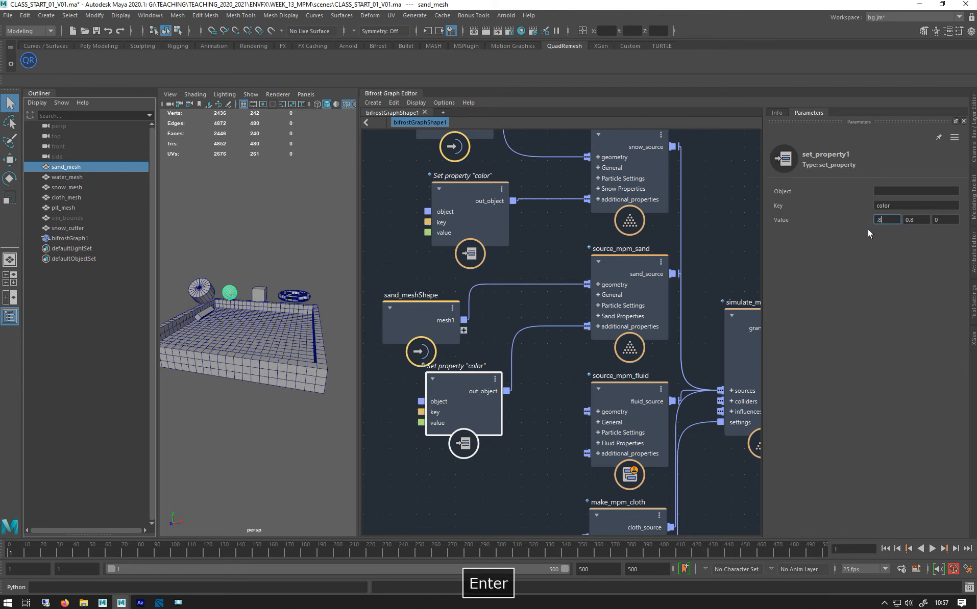
- Add water_mesh to the graph as an input and connect it to source_mpm_fluid's geometry port
left_click_drag(920, 225, 905, 222)
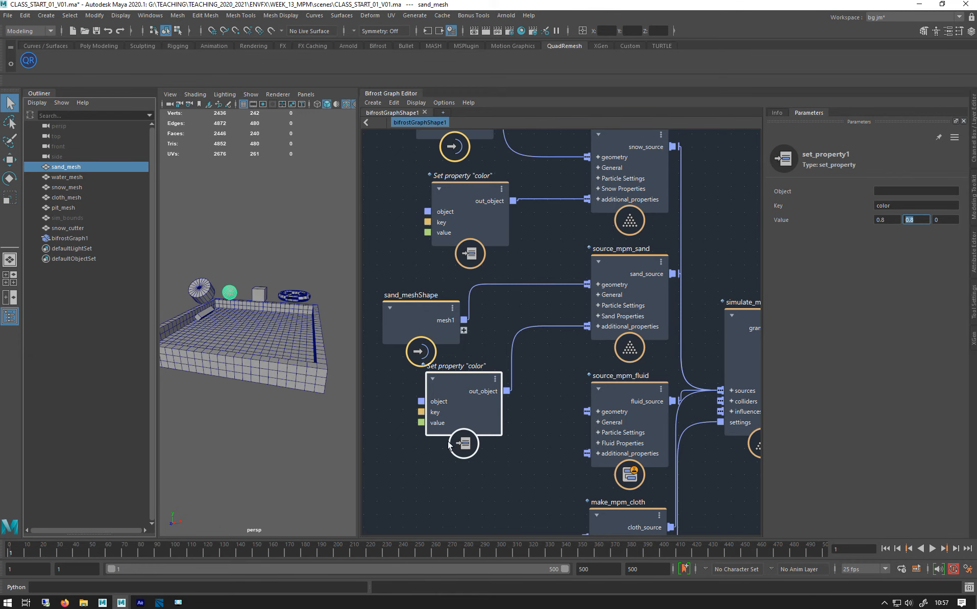
middle_click_drag(513, 317, 537, 221)
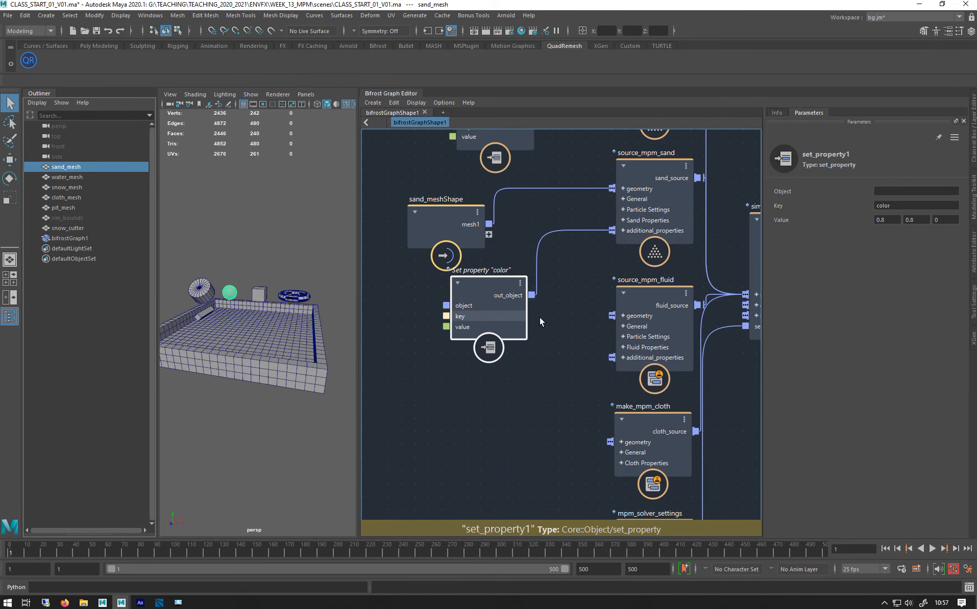
middle_click_drag(468, 301, 212, 299)
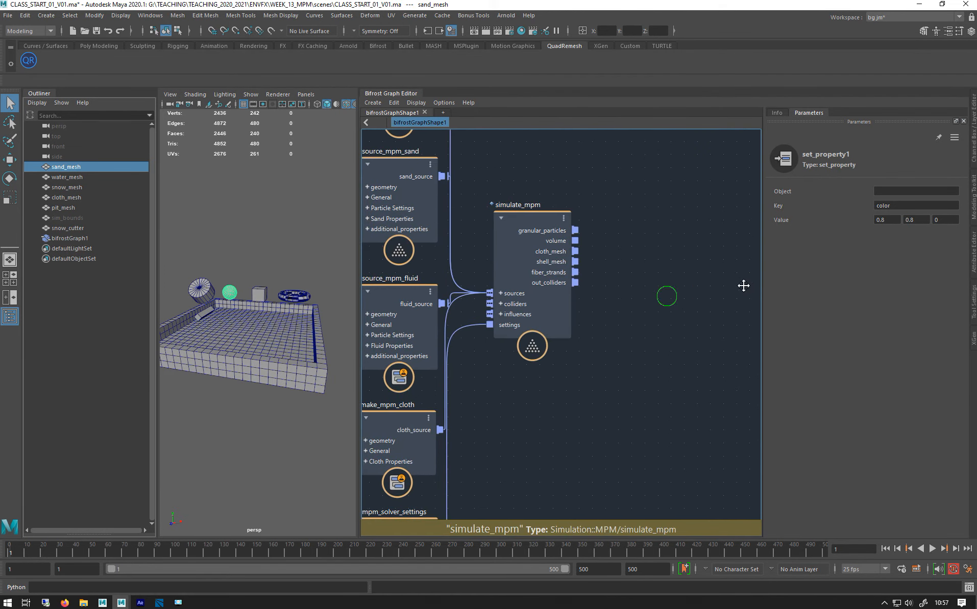
middle_click_drag(685, 295, 802, 281)
middle_click_drag(417, 351, 556, 304)
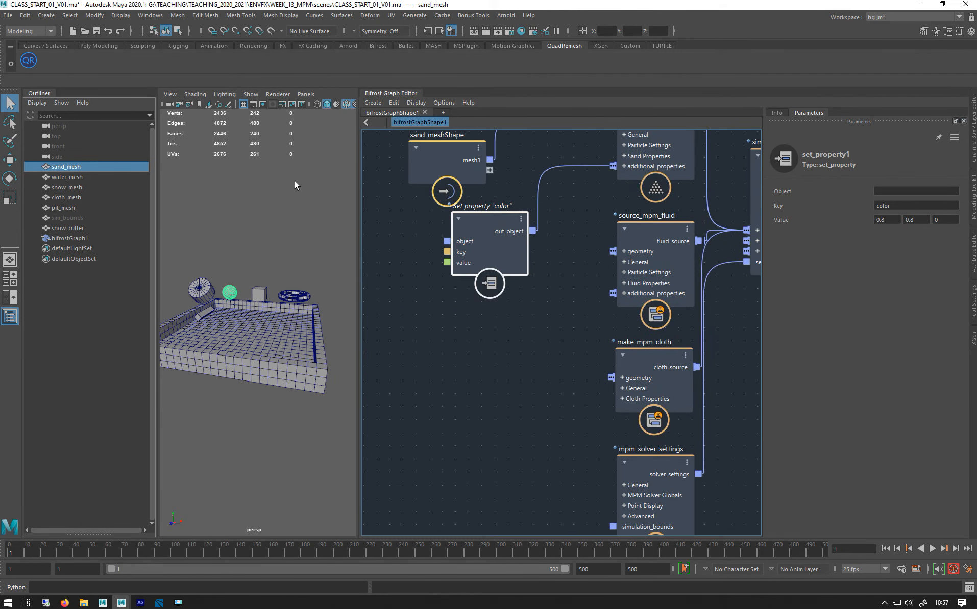
left_click_drag(482, 229, 447, 225)
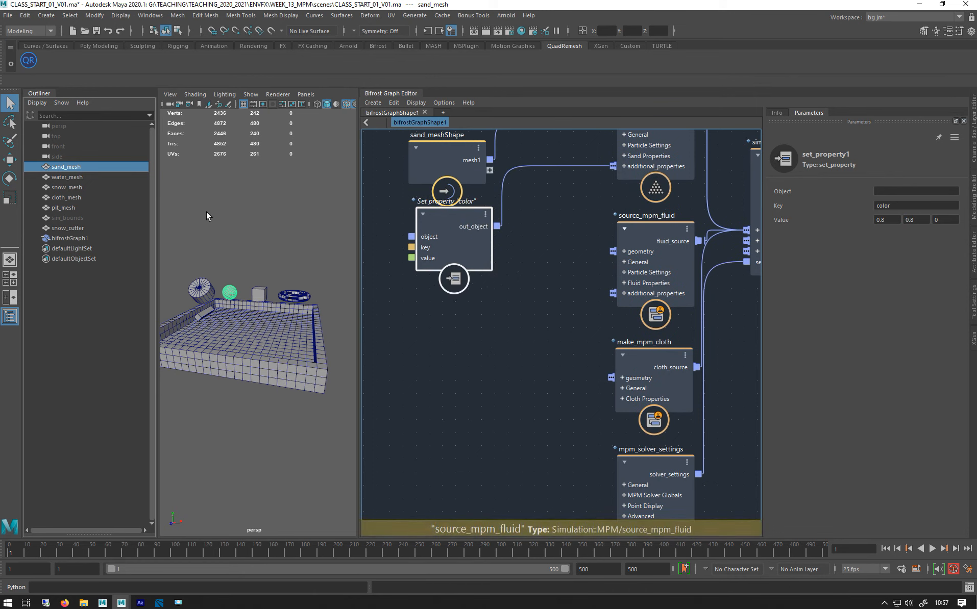
middle_click_drag(56, 177, 455, 341)
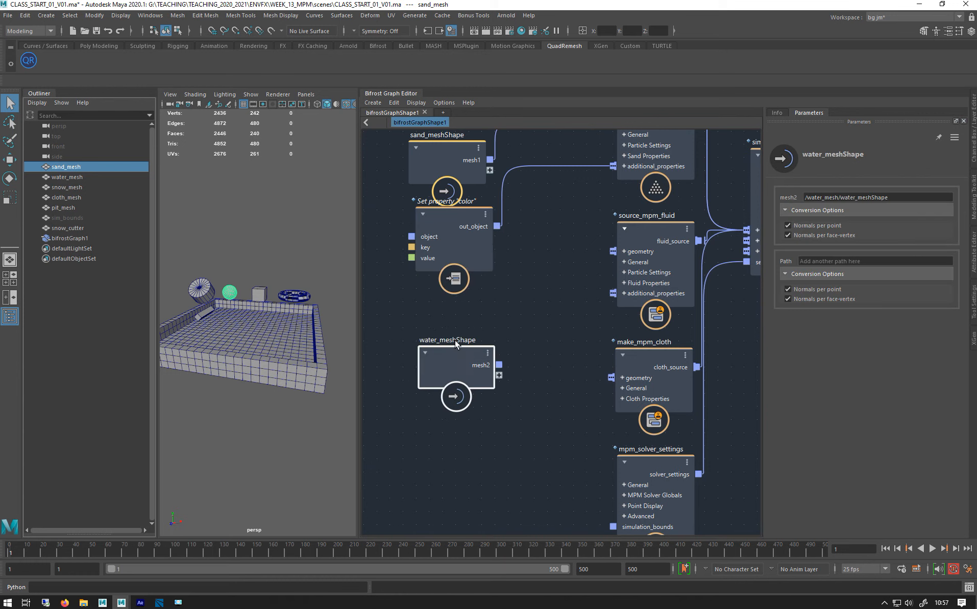
left_click_drag(481, 339, 634, 255)
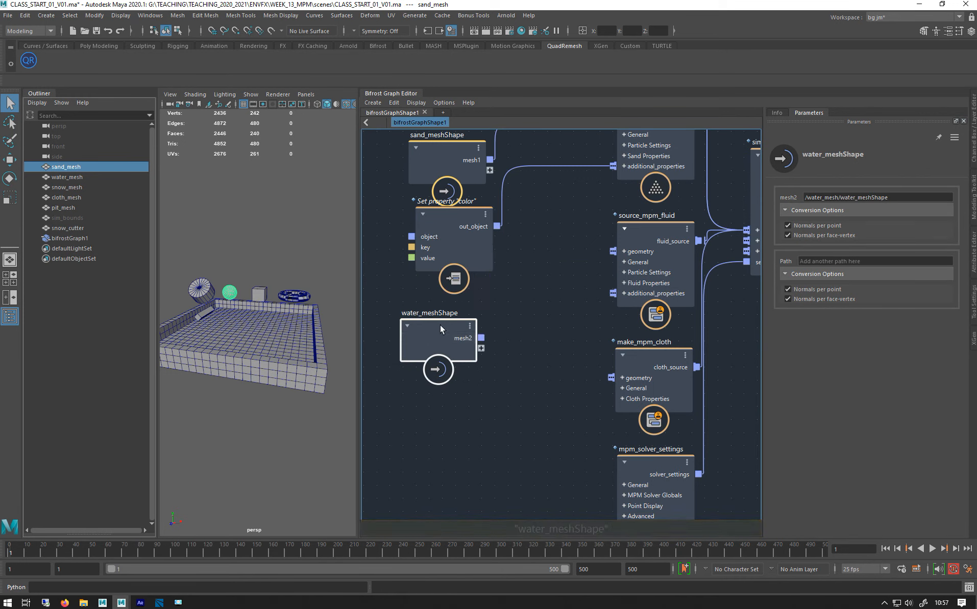
- Duplicate the sand color set_property node and connect the copy to source_mpm_fluid's additional_properties port
left_click(454, 216)
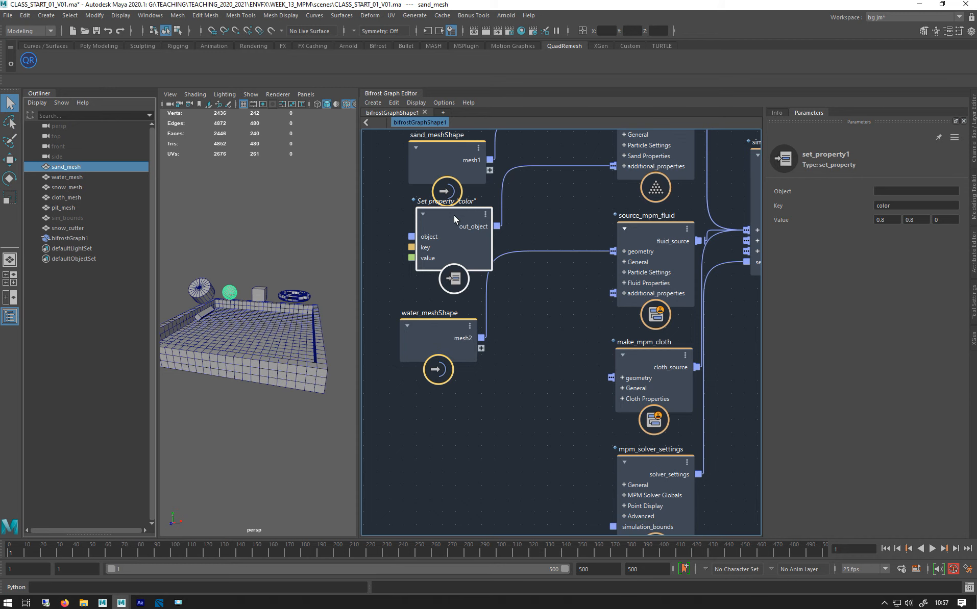
key("ctrl+c")
key("ctrl+v")
left_click_drag(509, 284, 620, 296)
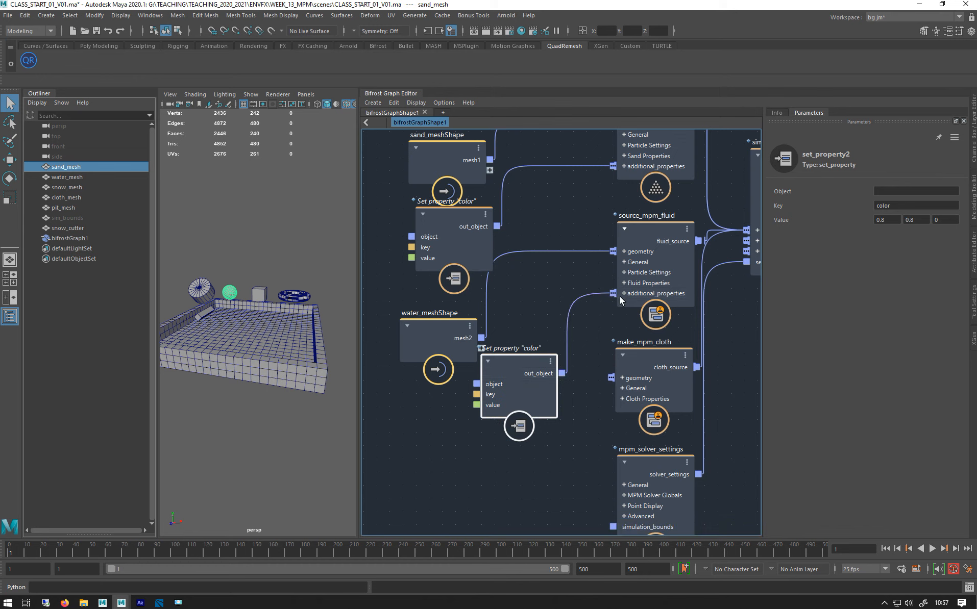
left_click_drag(519, 359, 534, 362)
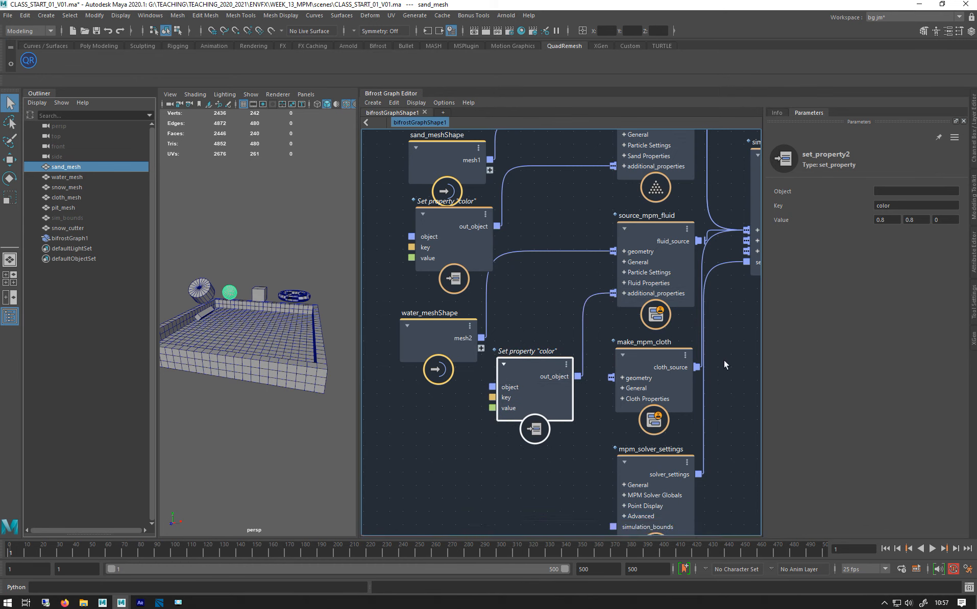
- Set the water color property's value to 0, 0, 1
left_click(889, 220)
type("0")
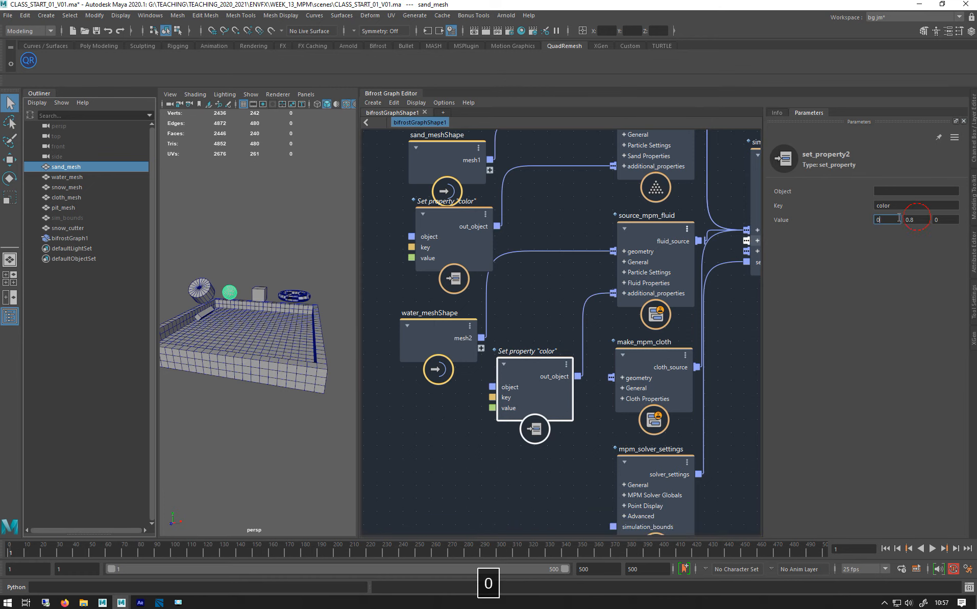
key("Tab")
type("0")
key("Tab")
type("1")
key("Return")
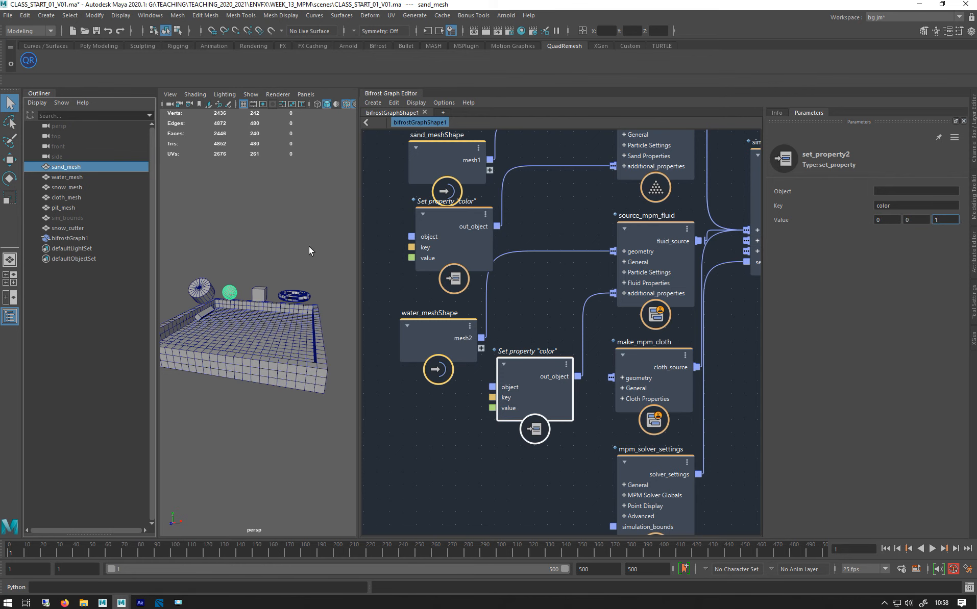
- Add cloth_mesh to the graph as an input connected to make_mpm_cloth's geometry port, and select the cloth torus in the scene
scroll(299, 246, "up", 5)
scroll(275, 251, "down", 2)
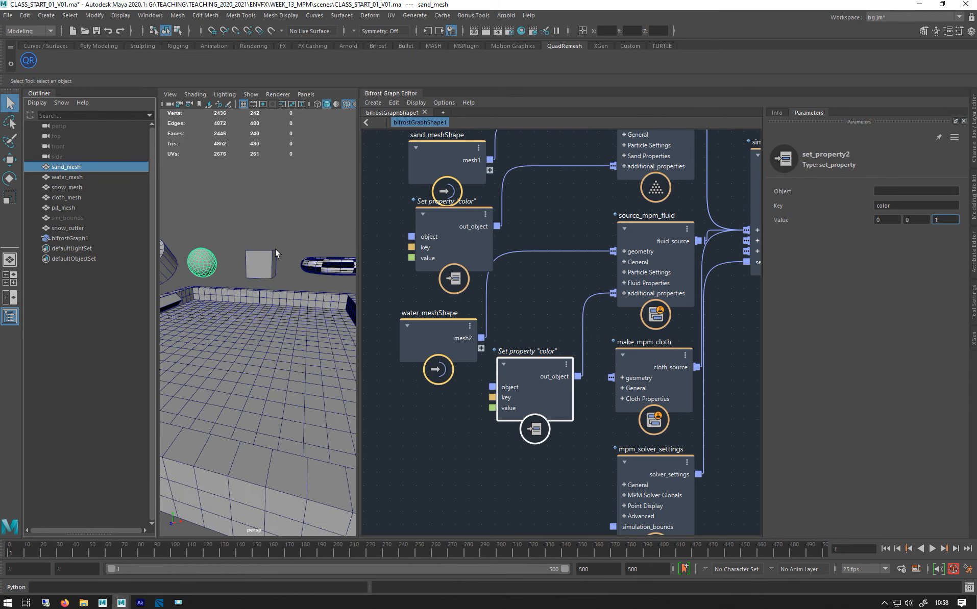
left_click_drag(276, 251, 219, 253, "alt")
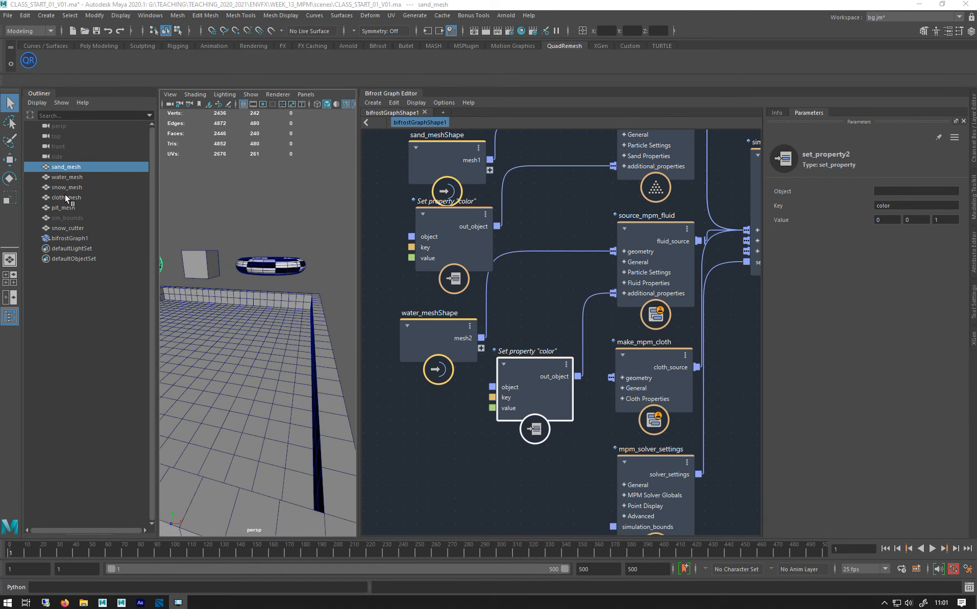
middle_click_drag(64, 194, 516, 462)
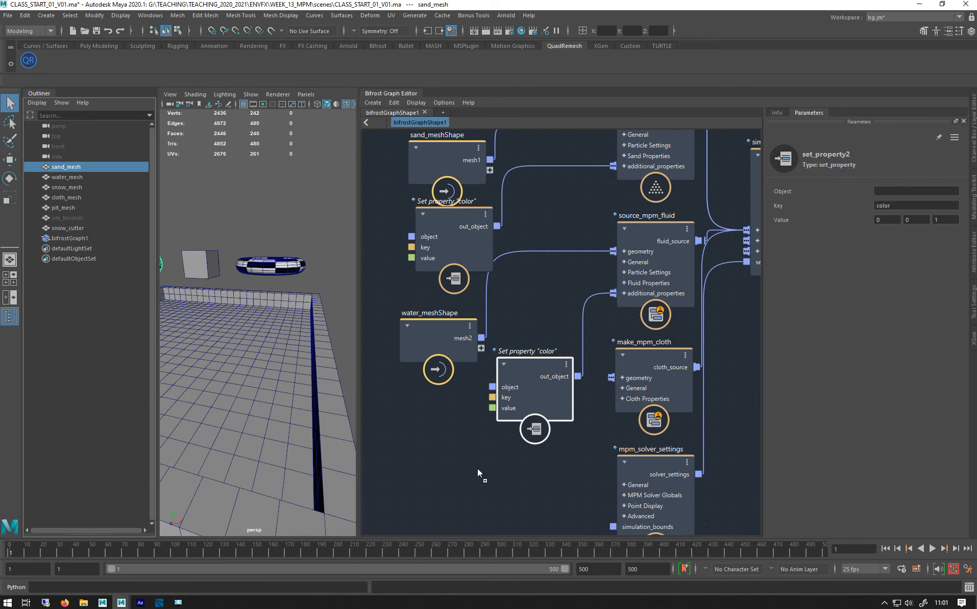
middle_click_drag(535, 380, 535, 380)
left_click_drag(534, 380, 542, 315)
left_click(473, 447)
left_click_drag(473, 447, 620, 380)
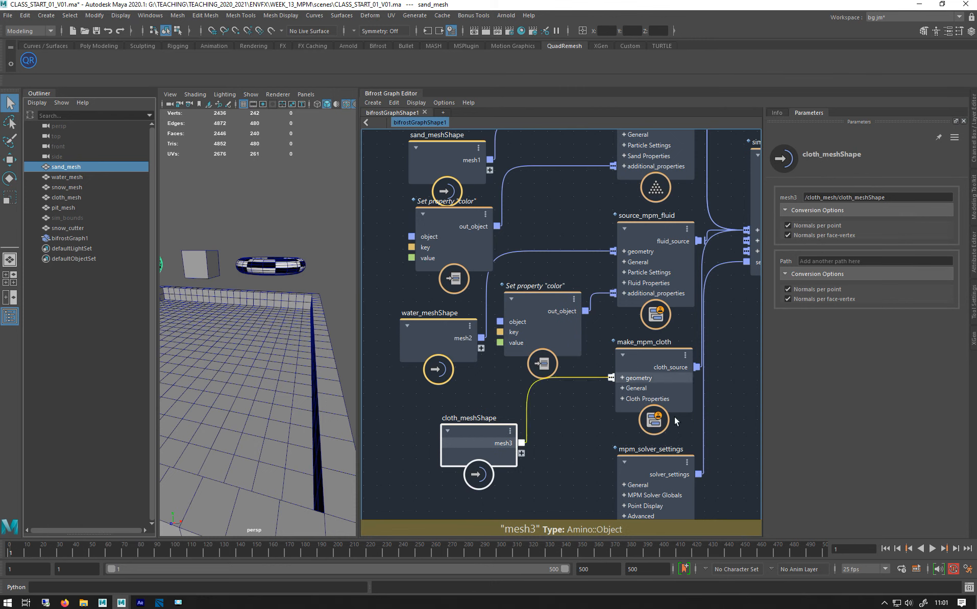
left_click(267, 267)
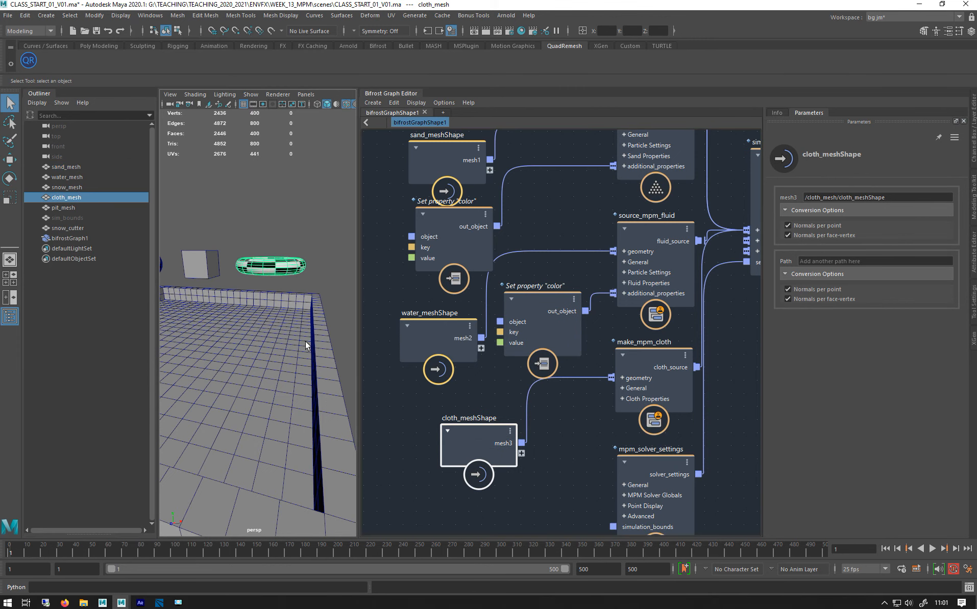
left_click_drag(204, 296, 240, 327, "alt")
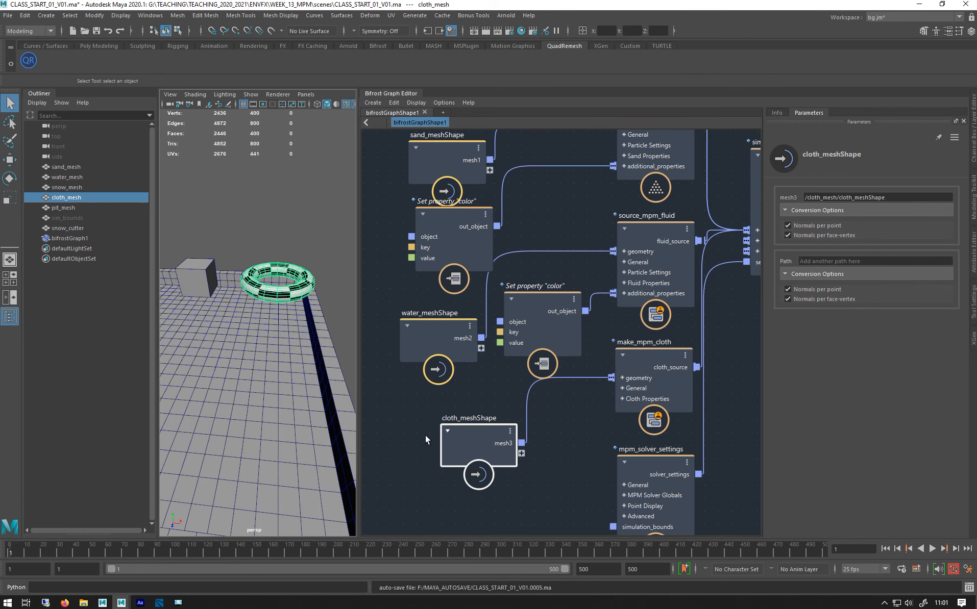
- Spread out the solver settings, water color and water mesh nodes and auto-arrange the graph layout
middle_click_drag(423, 424, 417, 336, "alt")
scroll(515, 419, "down", 2)
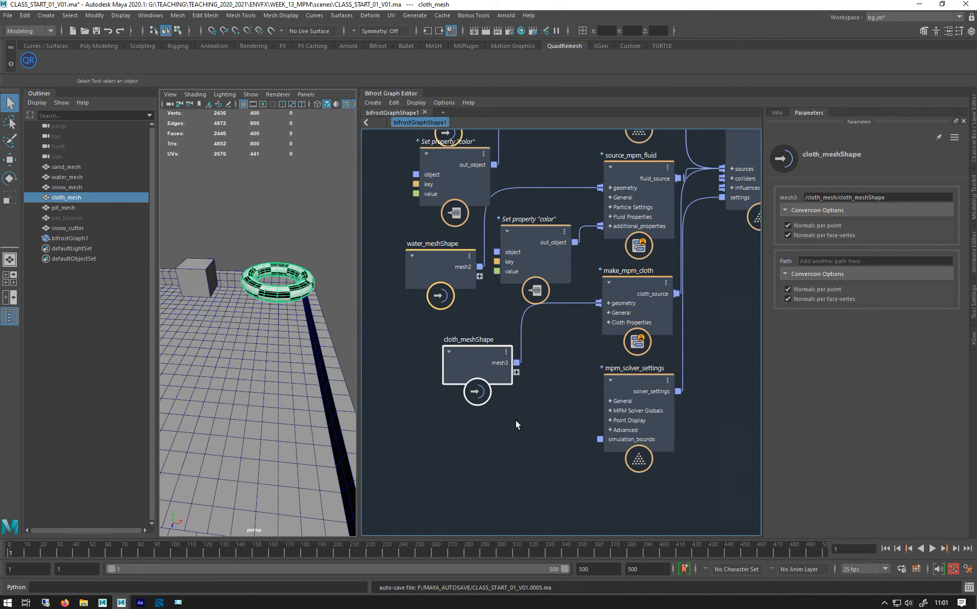
left_click(646, 420)
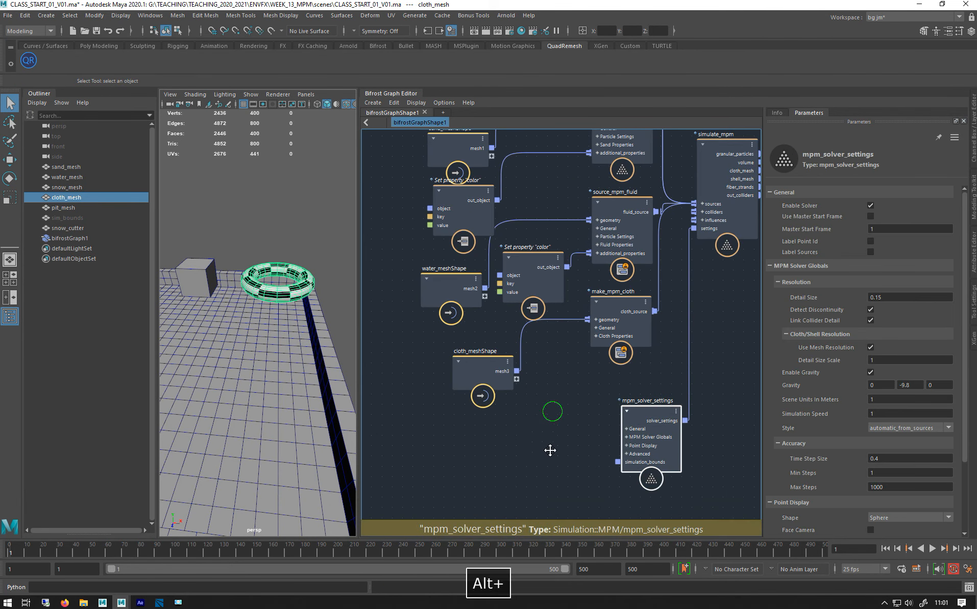
middle_click_drag(552, 421, 553, 456, "alt")
left_click_drag(525, 339, 514, 341)
left_click_drag(434, 336, 425, 324)
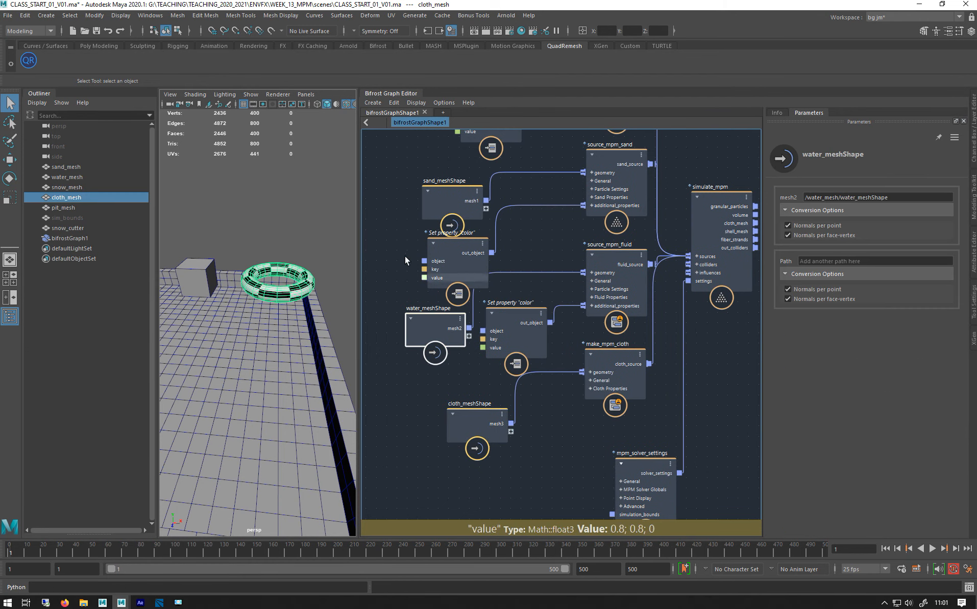
scroll(394, 244, "down", 1)
left_click(678, 344)
key("l")
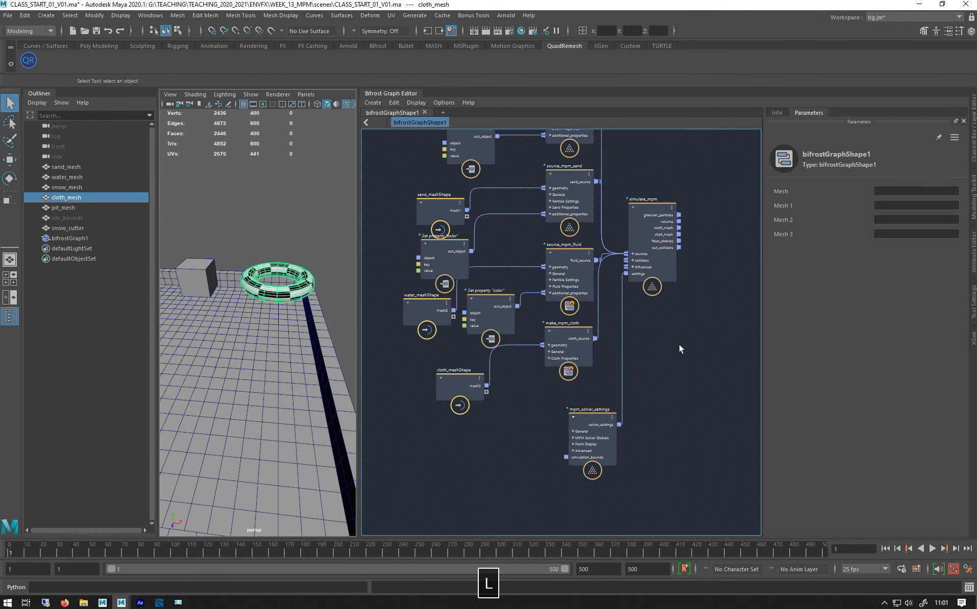
middle_click_drag(475, 334, 445, 265, "alt")
- Inspect the pit and snow cutter meshes in the scene and add pit_mesh to the graph as an input
middle_click_drag(162, 344, 260, 299, "alt")
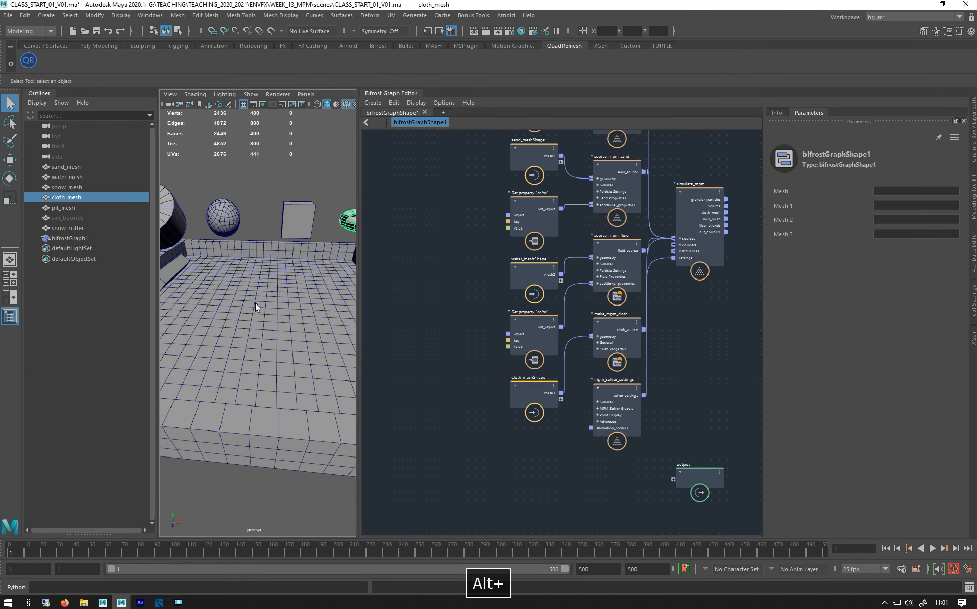
left_click(253, 310)
left_click_drag(238, 311, 190, 297, "alt")
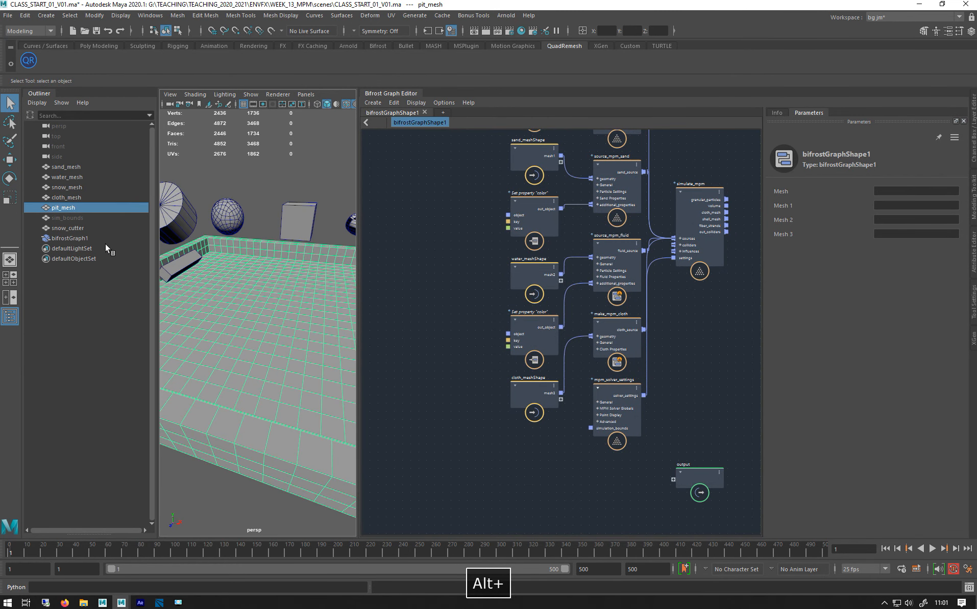
left_click(176, 267)
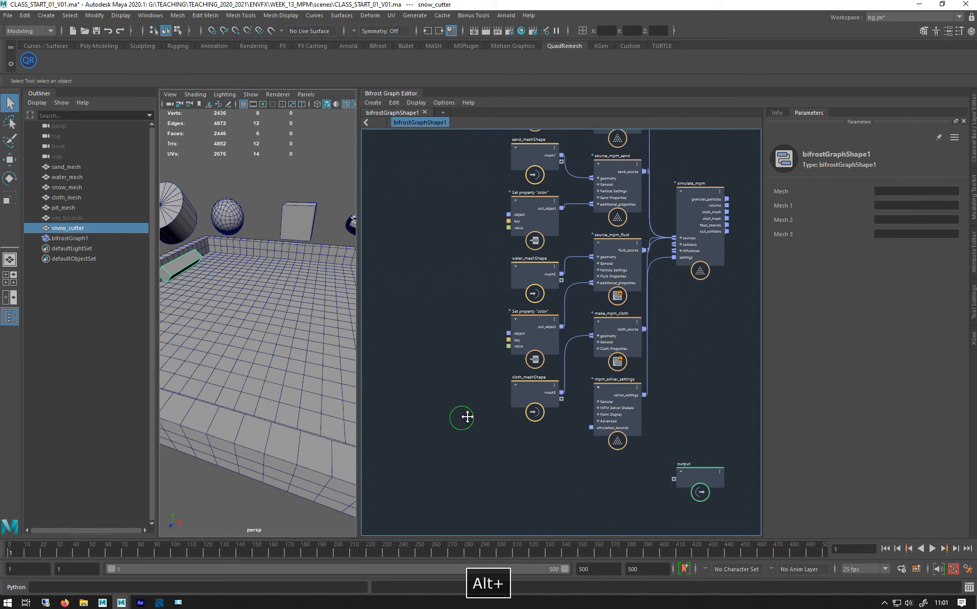
middle_click_drag(465, 415, 471, 413, "alt")
left_click(55, 208)
left_click_drag(57, 214, 450, 444)
- Create a collider node, connect pit_mesh to its geometry port and its output to simulate_mpm's colliders port
key("Tab")
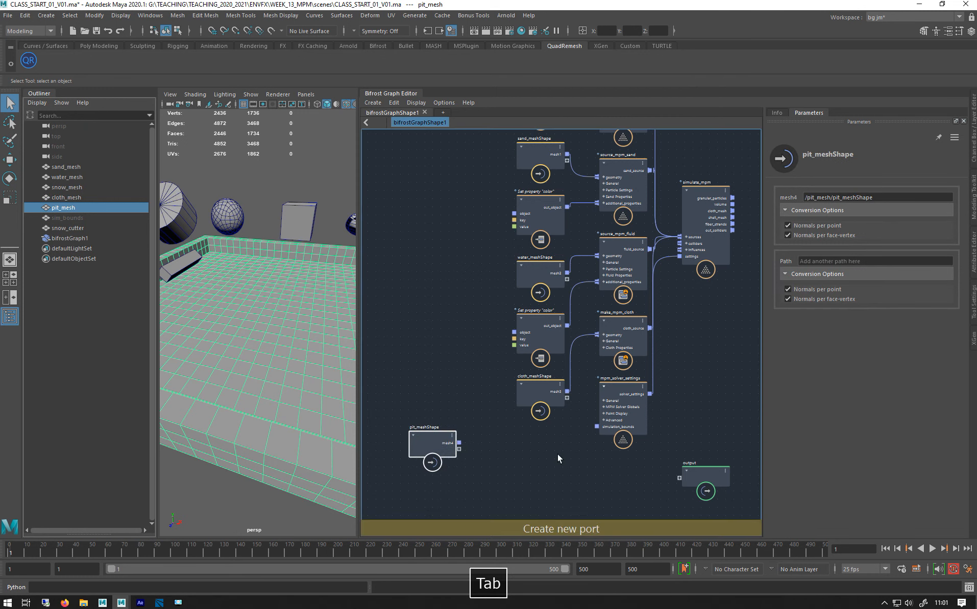
type("col")
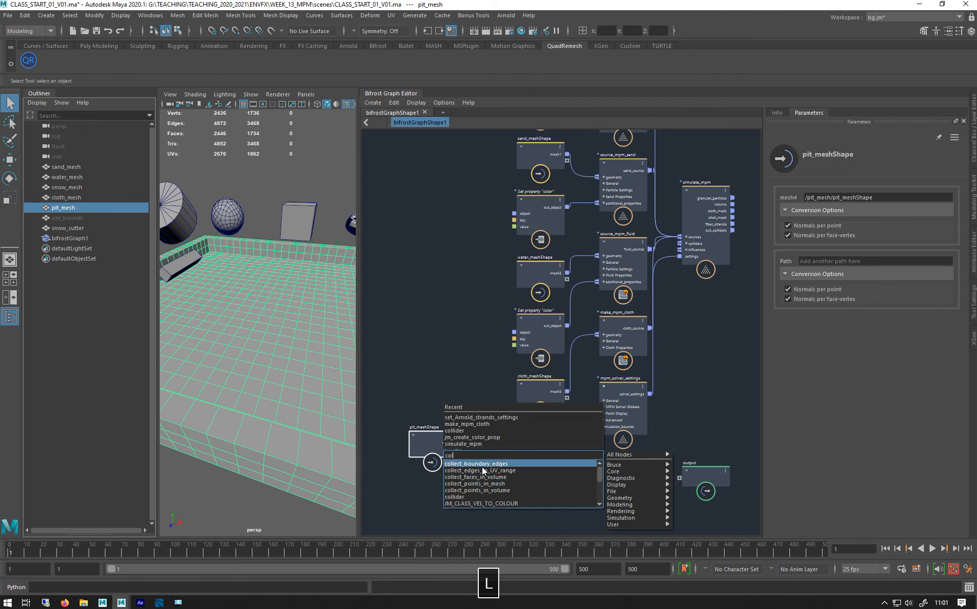
left_click(475, 497)
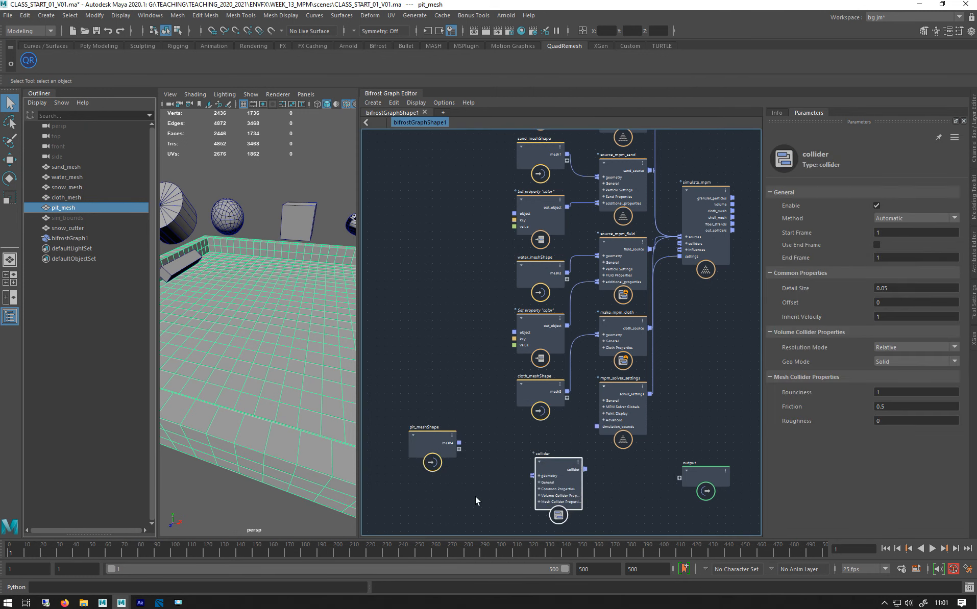
left_click_drag(544, 467, 518, 441)
left_click(449, 443)
left_click_drag(454, 449, 678, 243)
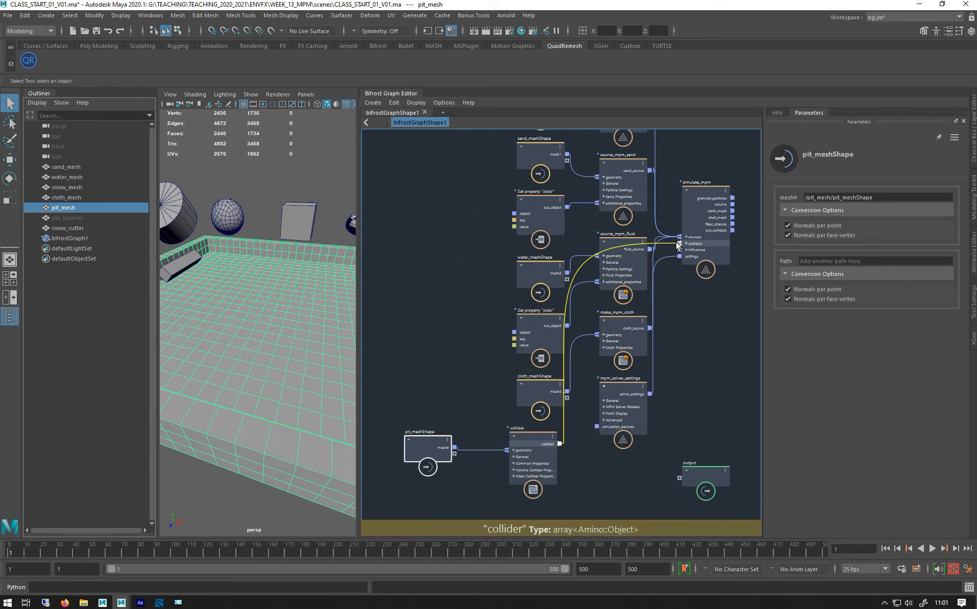
- Move the pit_meshShape node closer to the collider node and review the collider's connection to simulate_mpm
scroll(500, 442, "up", 5)
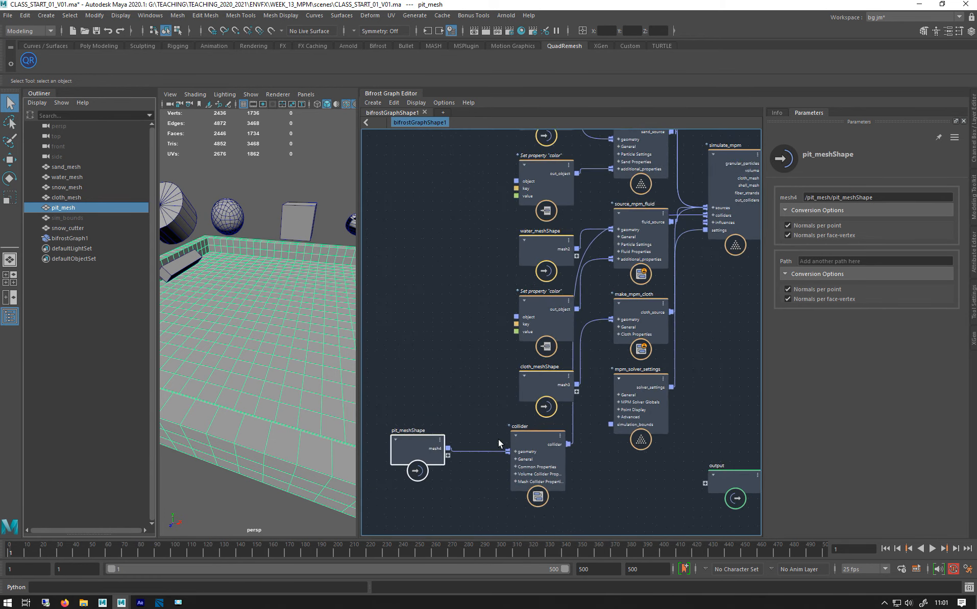
middle_click_drag(455, 389, 481, 322, "alt")
scroll(480, 321, "up", 2)
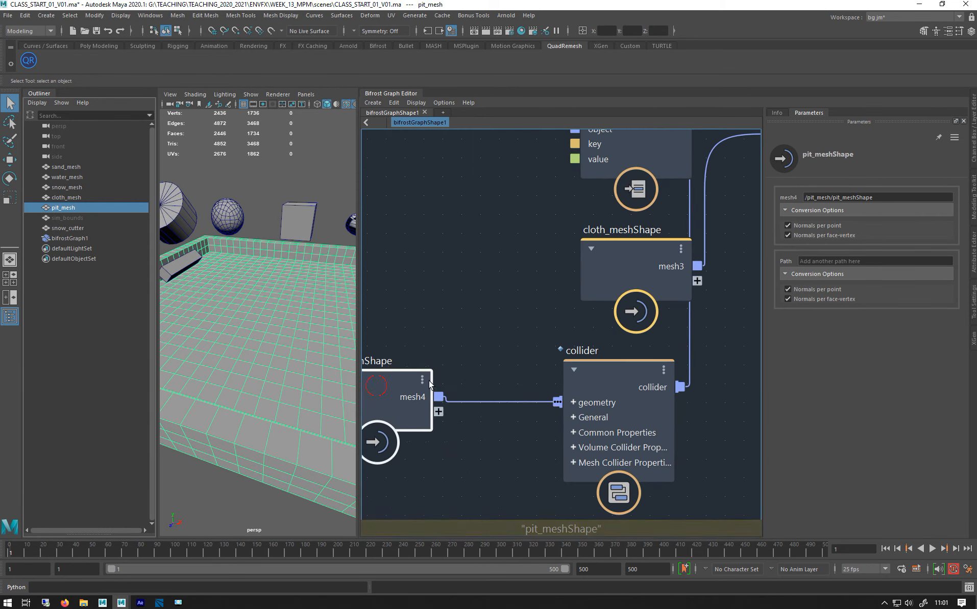
left_click_drag(429, 380, 449, 367)
middle_click_drag(738, 170, 492, 296, "alt")
scroll(435, 430, "down", 2)
middle_click_drag(483, 391, 465, 516, "alt")
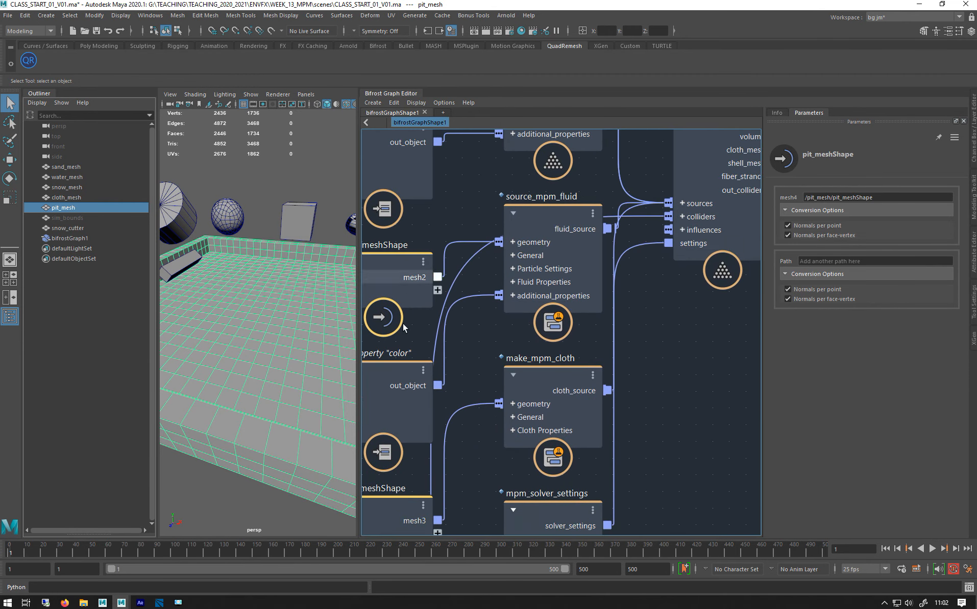
middle_click_drag(459, 371, 658, 154, "alt")
- Set the pit collider's Resolution Mode to Absolute and open its Detail Size for editing
left_click(527, 428)
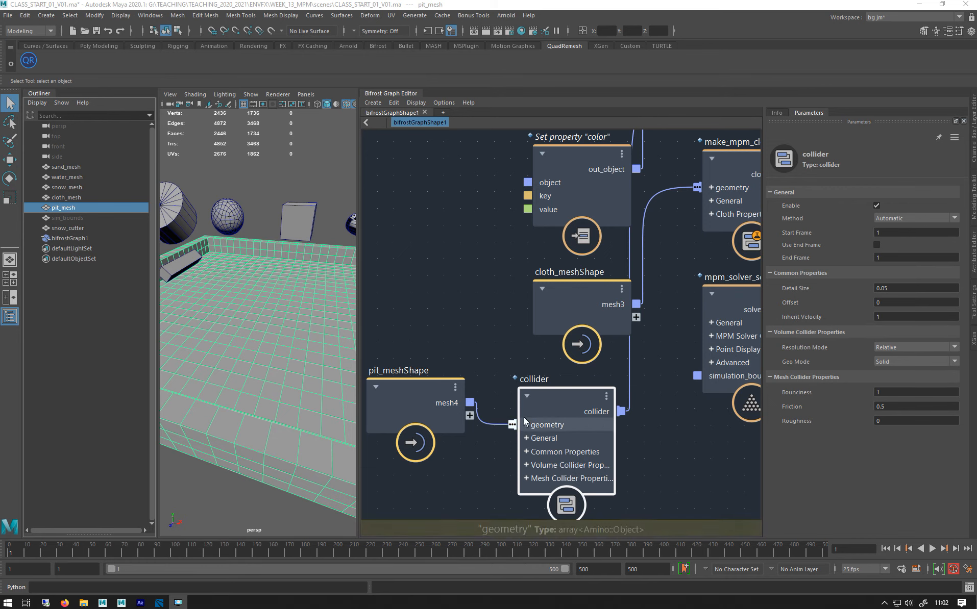
left_click(895, 348)
left_click(895, 357)
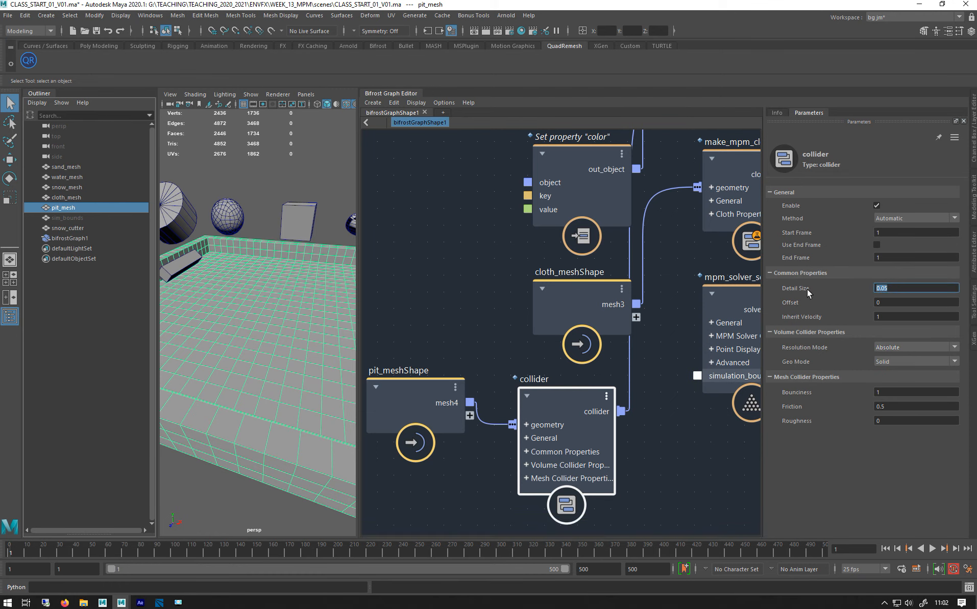
left_click(905, 289)
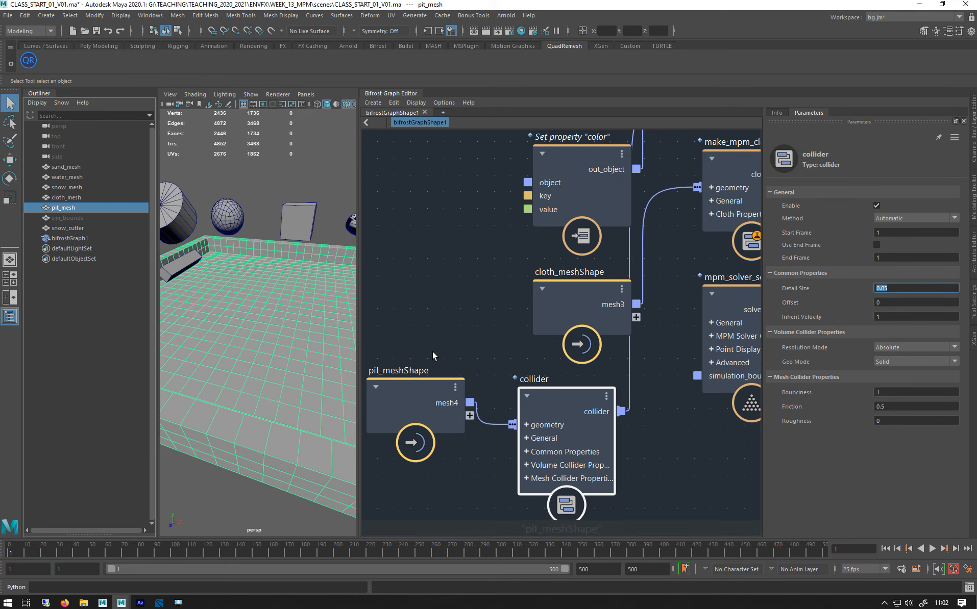
- Add snow_cutter to the graph as an input and place its node below pit_meshShape
key("f")
left_click_drag(51, 228, 419, 419)
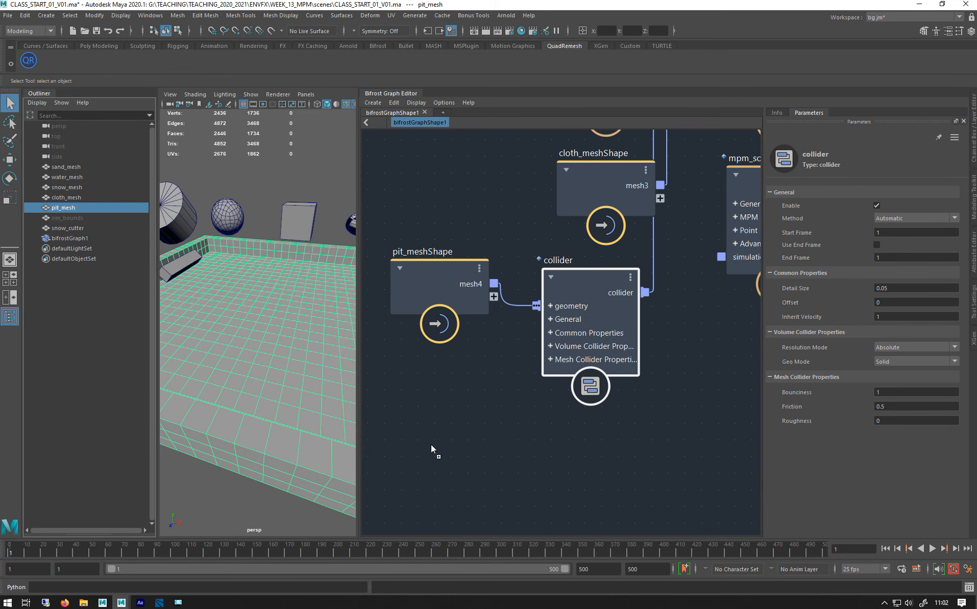
left_click_drag(481, 438, 515, 336)
middle_click_drag(565, 432, 571, 371, "alt")
left_click(593, 254)
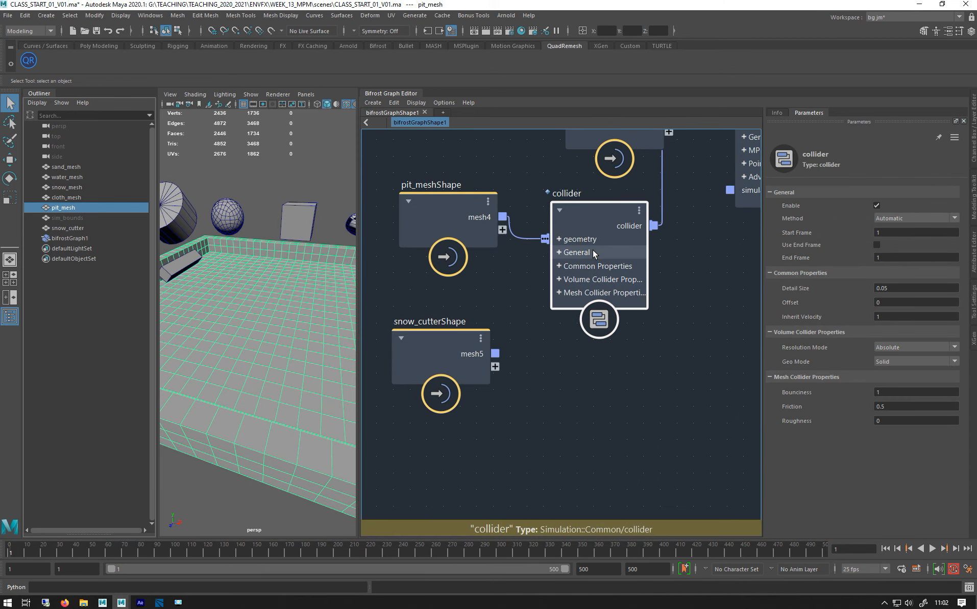
left_click_drag(477, 365, 486, 403)
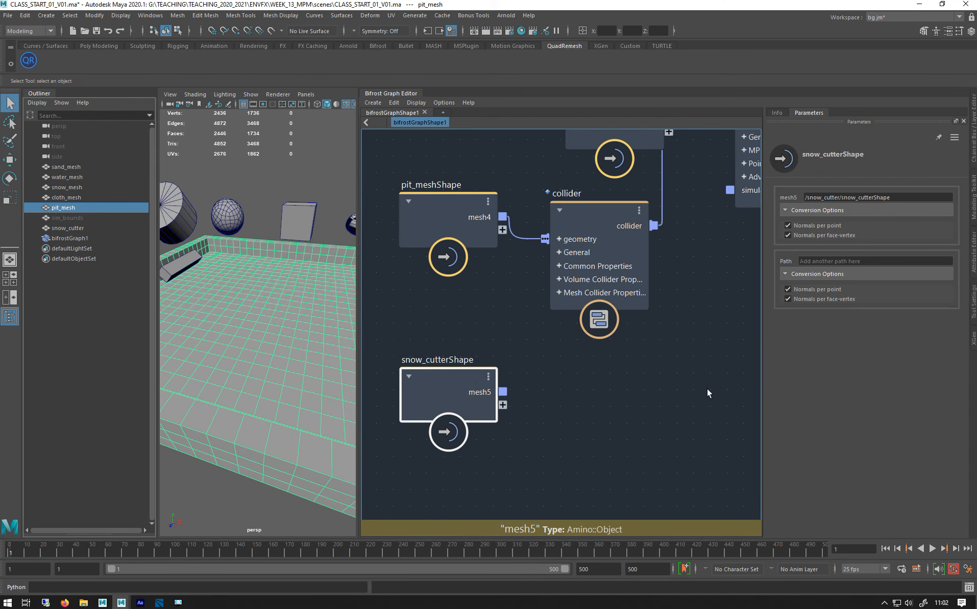
- Duplicate the pit's collider node, place the copy below it and connect snow_cutterShape's mesh output to its geometry port
left_click(585, 260)
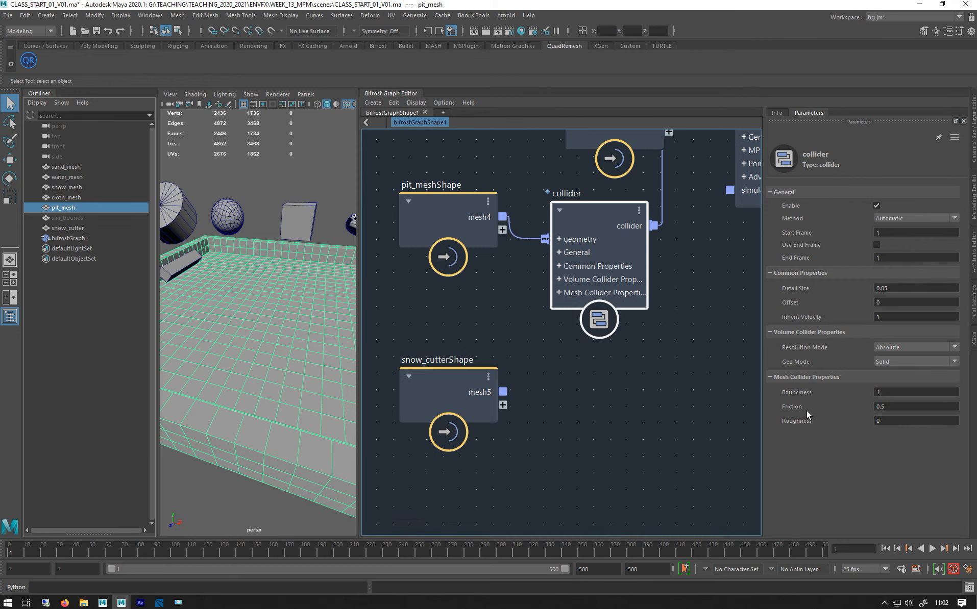
middle_click_drag(573, 413, 567, 409, "alt")
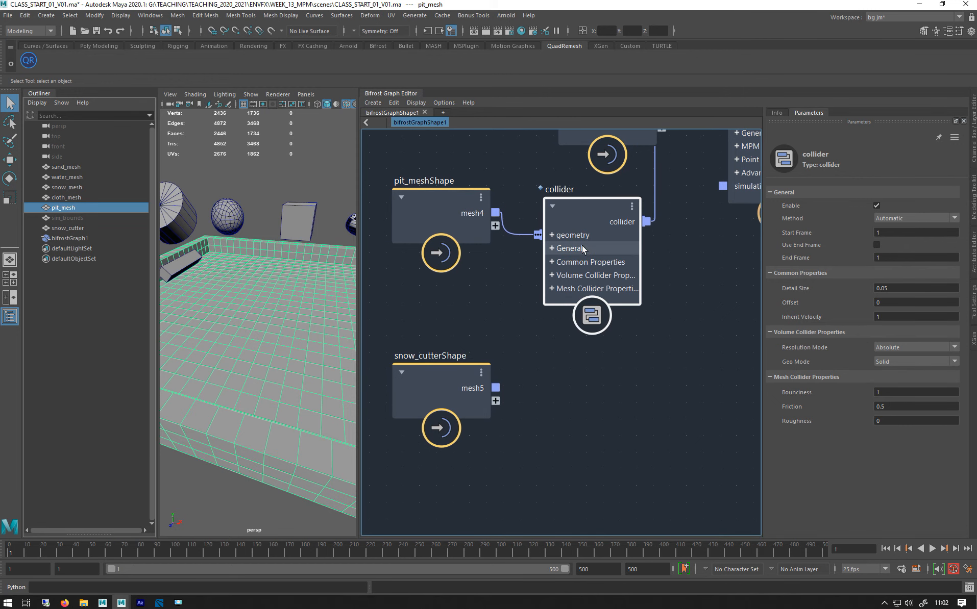
key("ctrl+c")
key("ctrl+v")
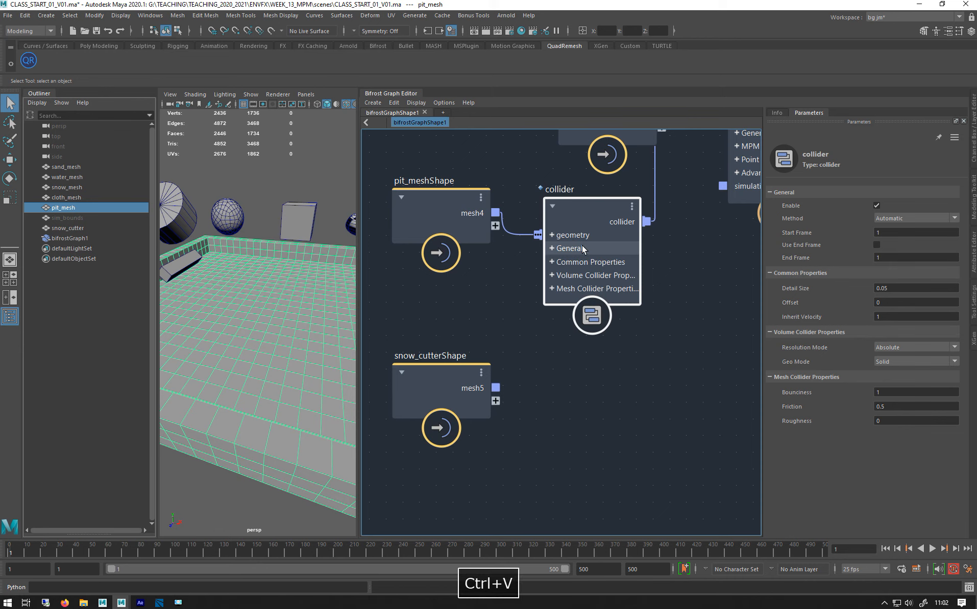
left_click_drag(607, 326, 638, 402)
left_click_drag(496, 388, 561, 366)
middle_click_drag(671, 257, 613, 389, "alt")
scroll(605, 355, "down", 2)
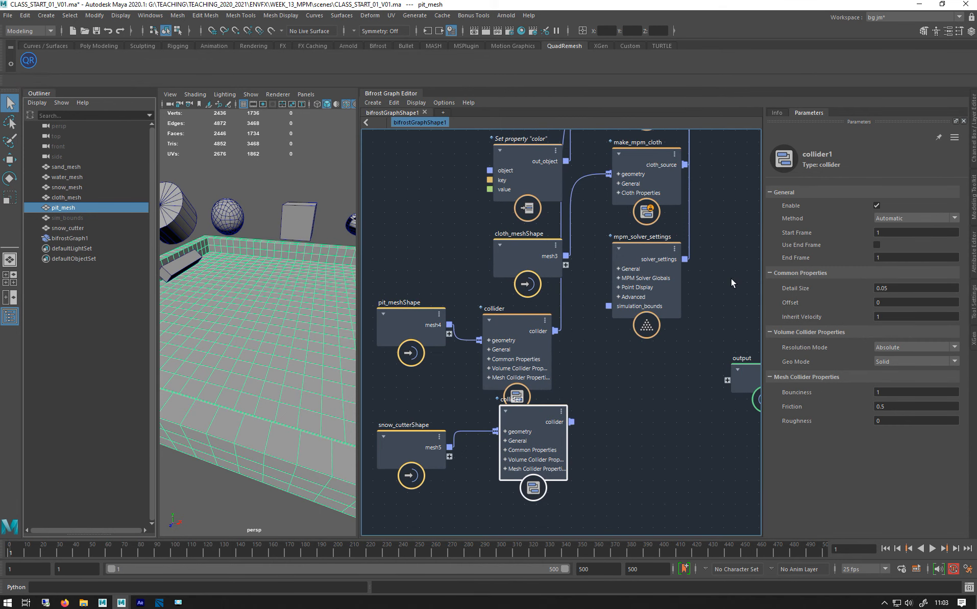
- Connect the snow cutter collider's output to simulate_mpm's colliders port
mouse_move(572, 423)
left_click_drag(572, 422, 654, 345)
middle_click_drag(654, 345, 435, 459, "alt")
middle_click_drag(605, 299, 649, 486, "alt")
left_click_drag(593, 424, 578, 327)
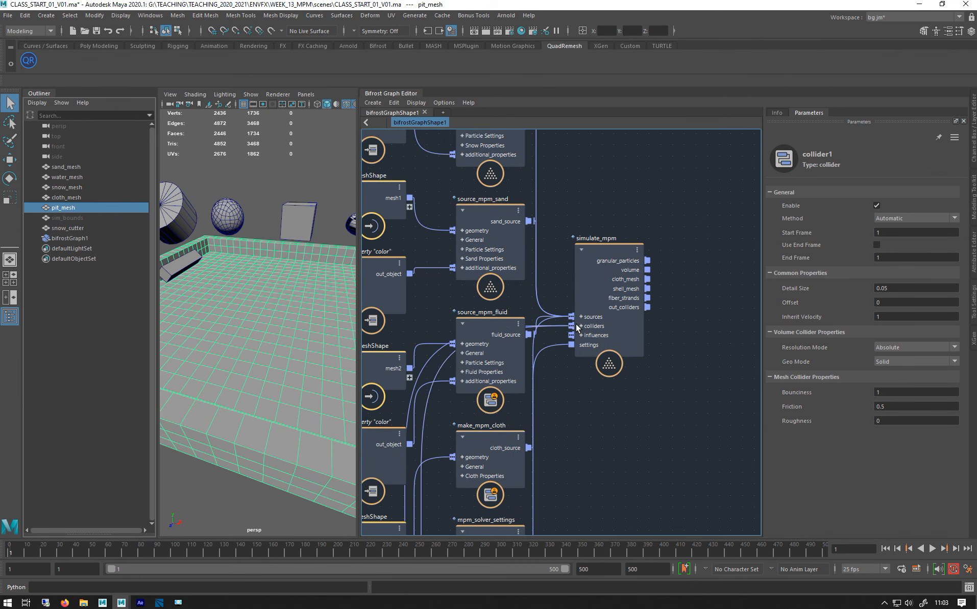
- Move the graph's output node up beside the outputs of simulate_mpm
middle_click_drag(646, 405, 502, 416, "alt")
scroll(594, 388, "down", 3)
middle_click_drag(612, 385, 489, 379, "alt")
scroll(492, 380, "down", 5)
left_click_drag(428, 496, 540, 324)
scroll(476, 281, "up", 3)
middle_click_drag(463, 292, 615, 176, "alt")
scroll(701, 275, "up", 3)
left_click_drag(738, 270, 640, 296)
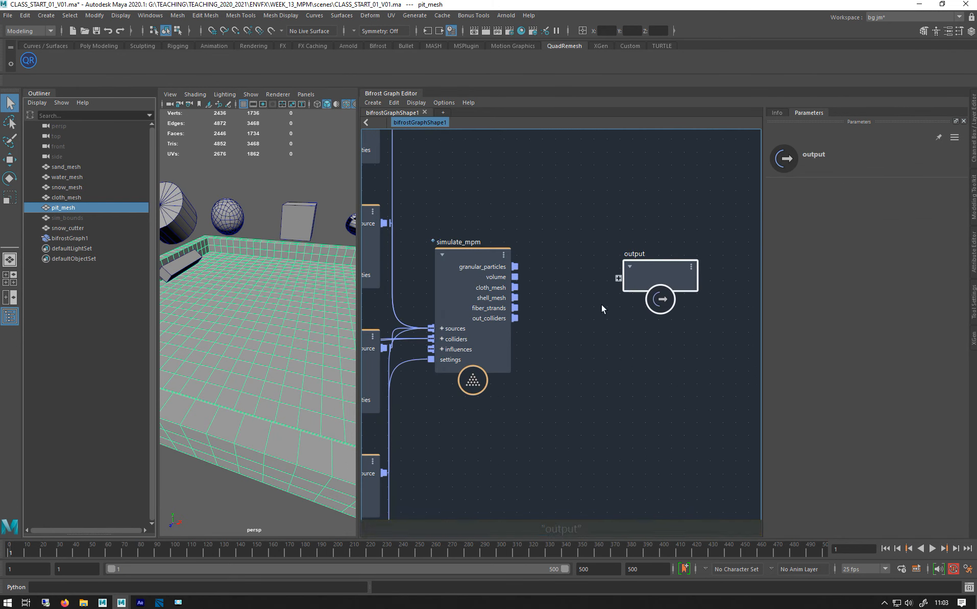
scroll(557, 326, "up", 3)
left_click_drag(692, 249, 658, 235)
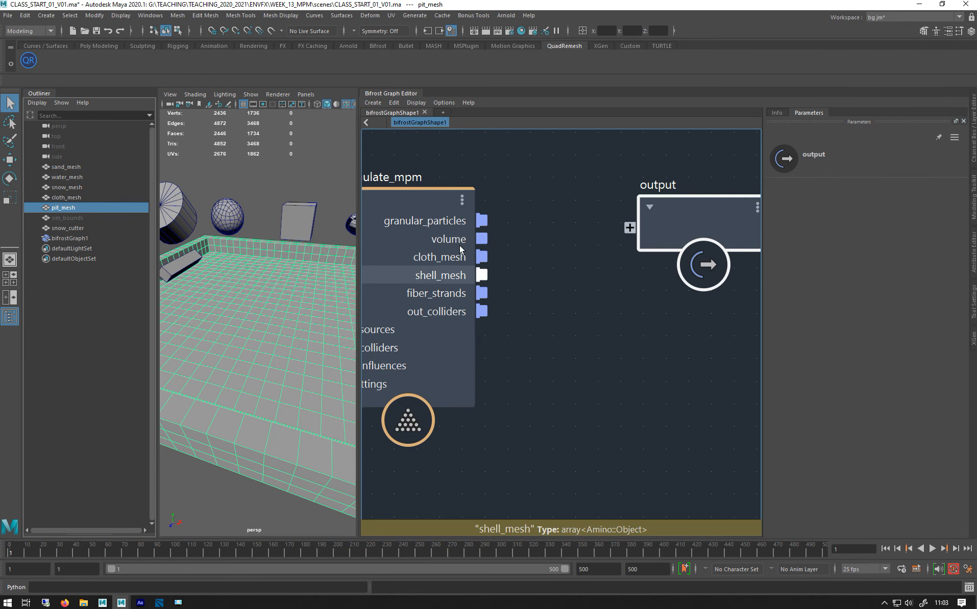
- Connect simulate_mpm's granular_particles and cloth_mesh outputs to the graph's output node
key("f")
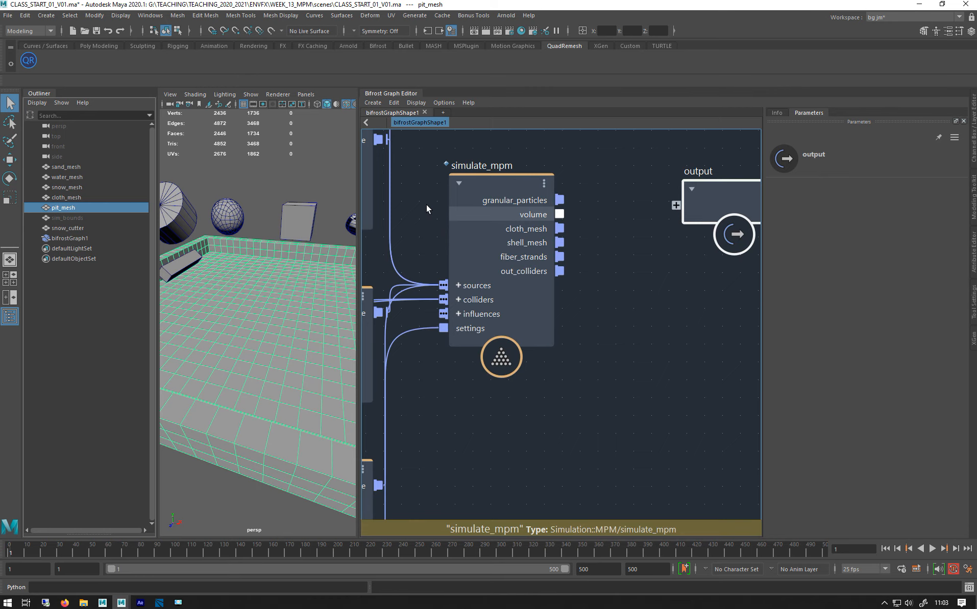
middle_click_drag(414, 179, 555, 194)
scroll(520, 241, "down", 2)
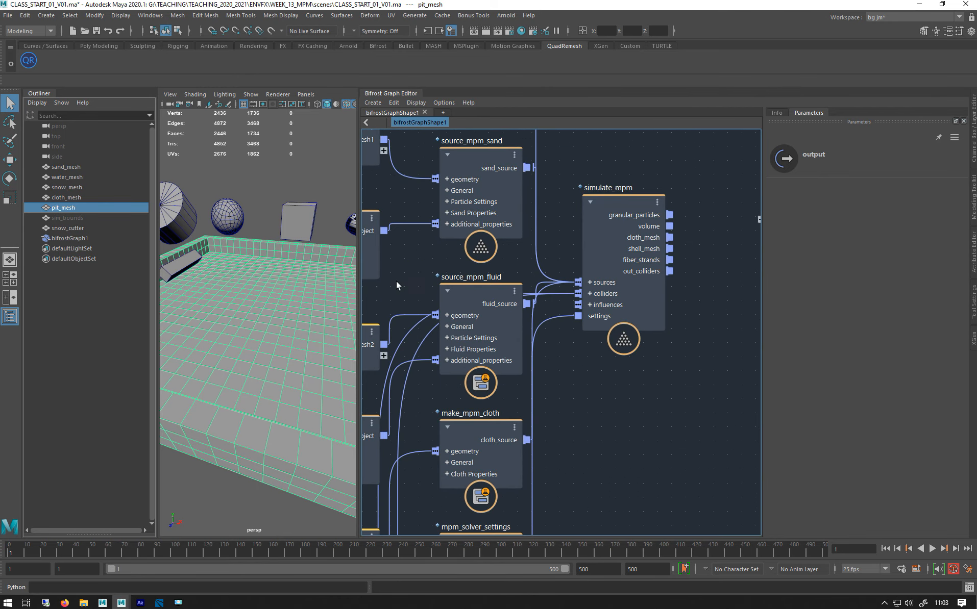
middle_click_drag(400, 280, 417, 303)
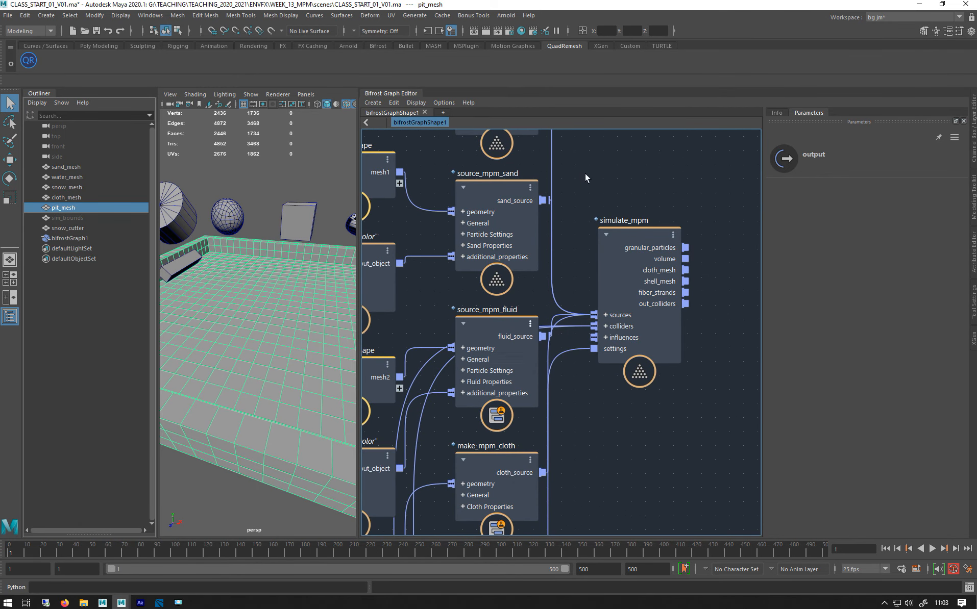
middle_click_drag(584, 173, 574, 289)
middle_click_drag(636, 308, 520, 193)
left_click_drag(560, 253, 657, 256)
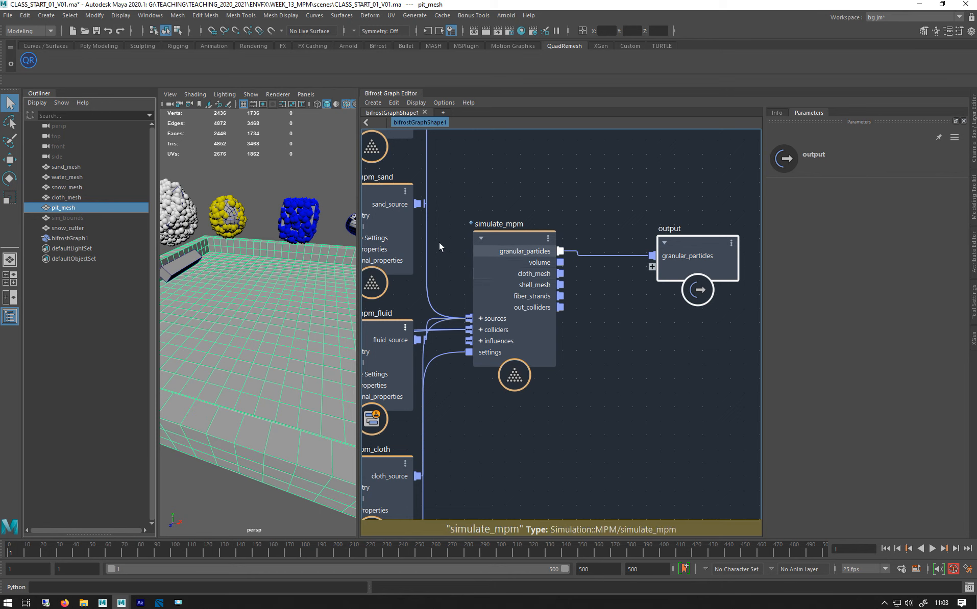
left_click_drag(557, 273, 658, 269)
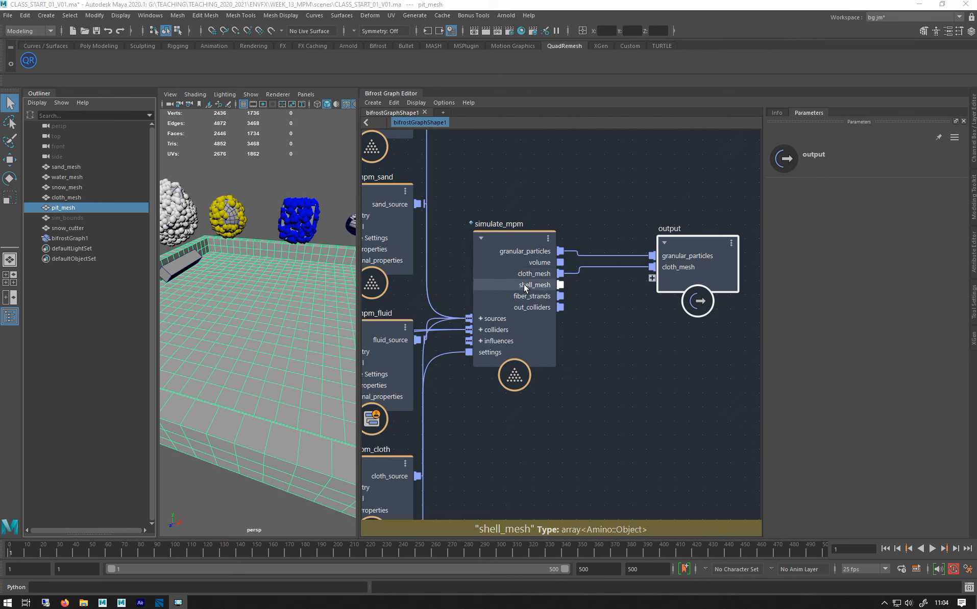
- Read simulate_mpm's port documentation, try connecting out_colliders to the output node and check the pit and snow cutter meshes in the viewport
left_click(524, 284)
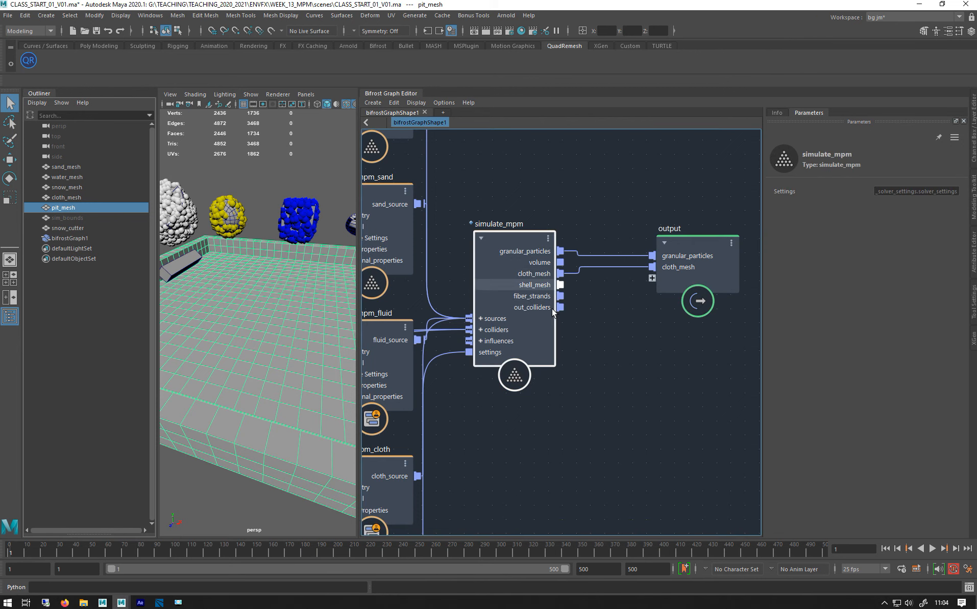
left_click(778, 113)
scroll(791, 357, "down", 5)
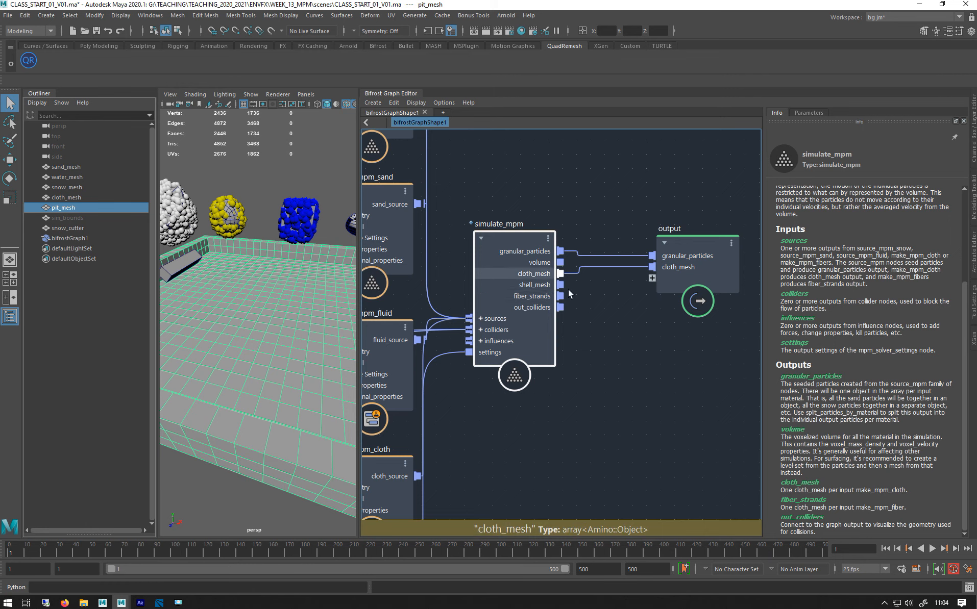
left_click(810, 112)
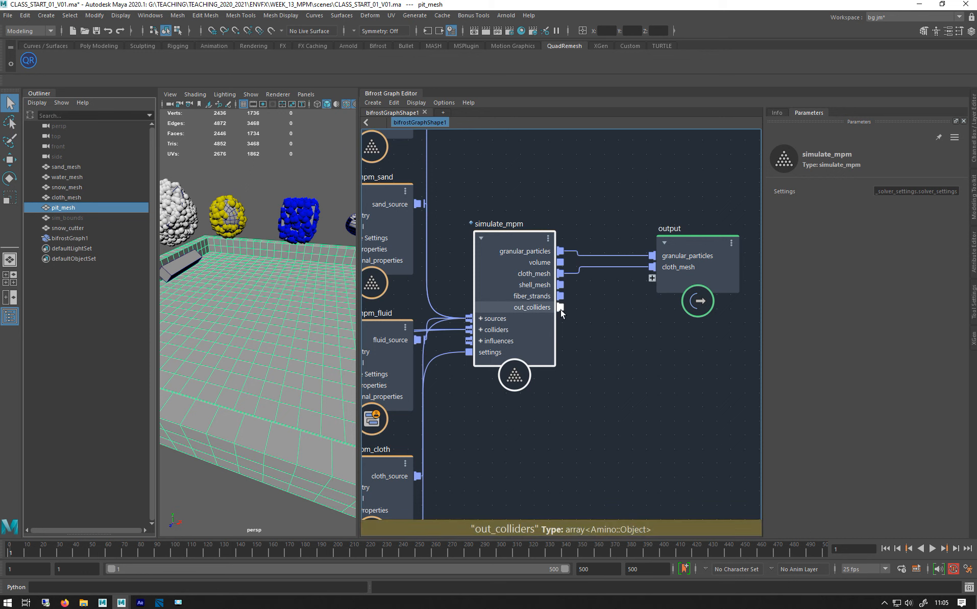
left_click_drag(613, 292, 660, 279)
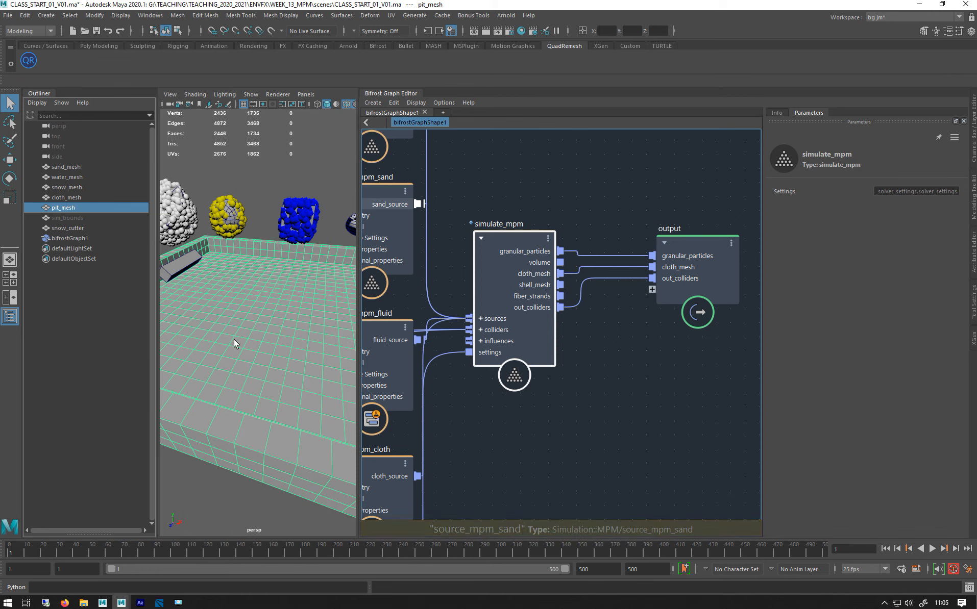
left_click(224, 299)
left_click(217, 419)
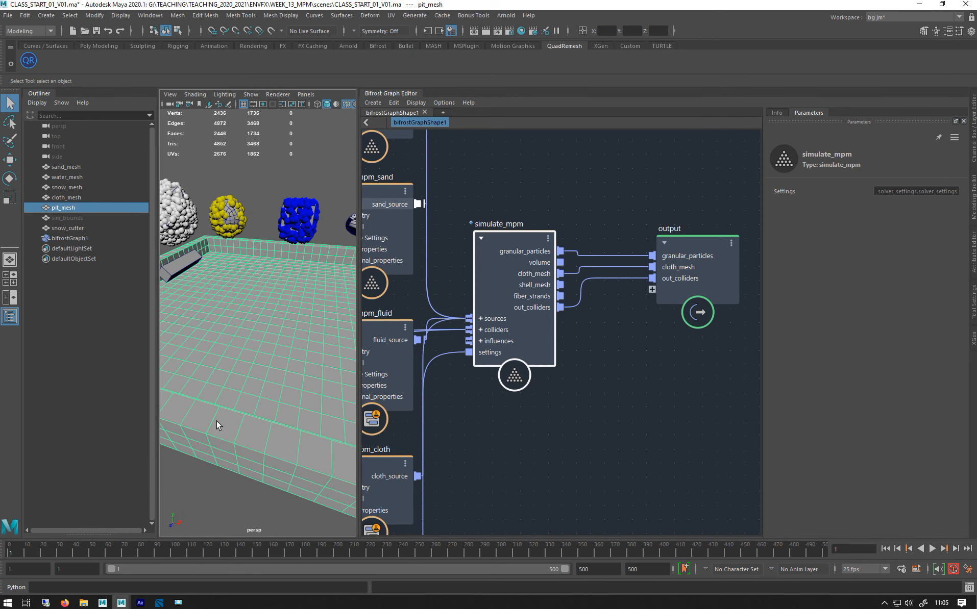
left_click(184, 276)
key("h")
key("h")
- Disconnect out_colliders from simulate_mpm and delete that port from the output node
left_click_drag(613, 277, 601, 323)
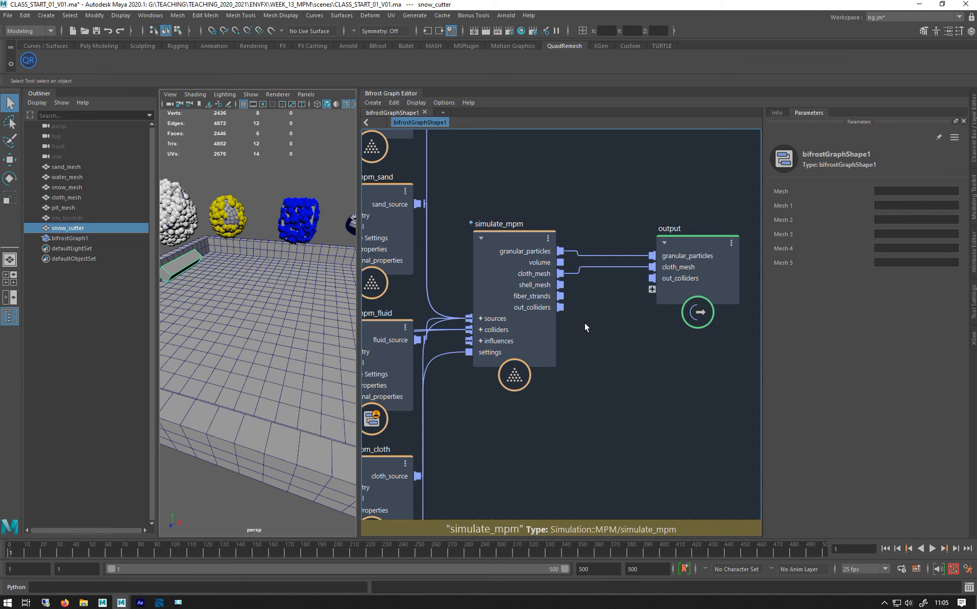
left_click(781, 112)
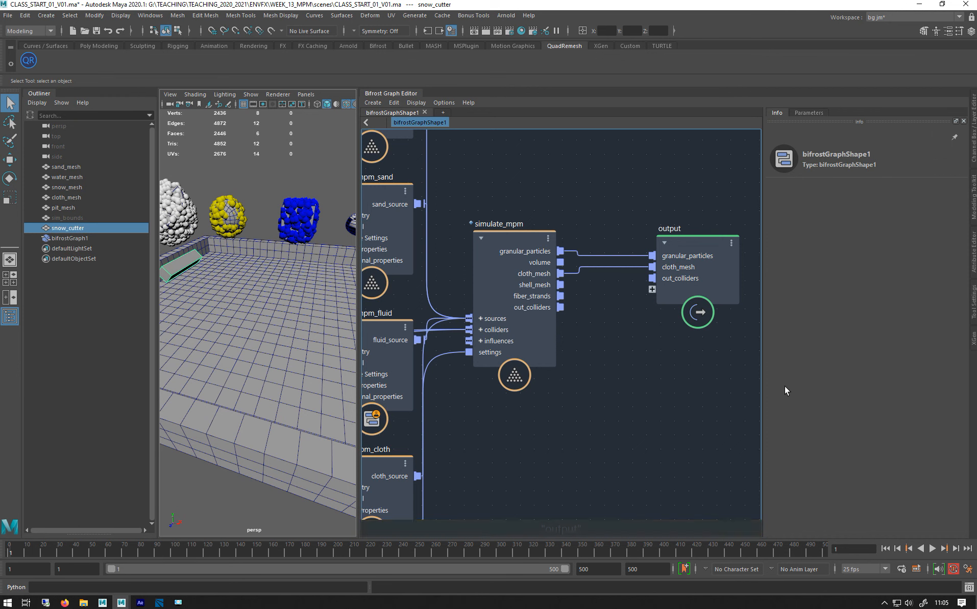
left_click(531, 301)
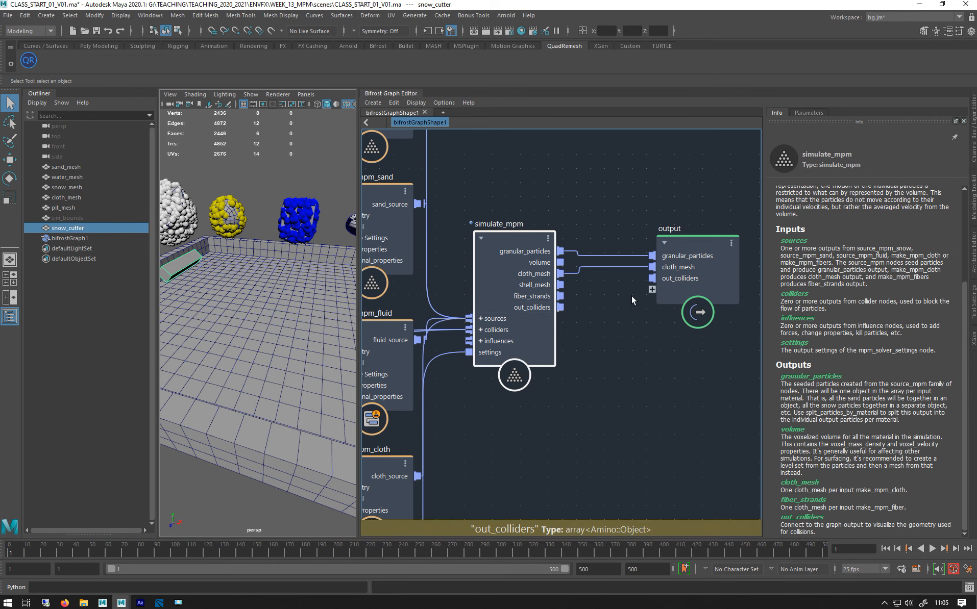
right_click(681, 278)
left_click(713, 295)
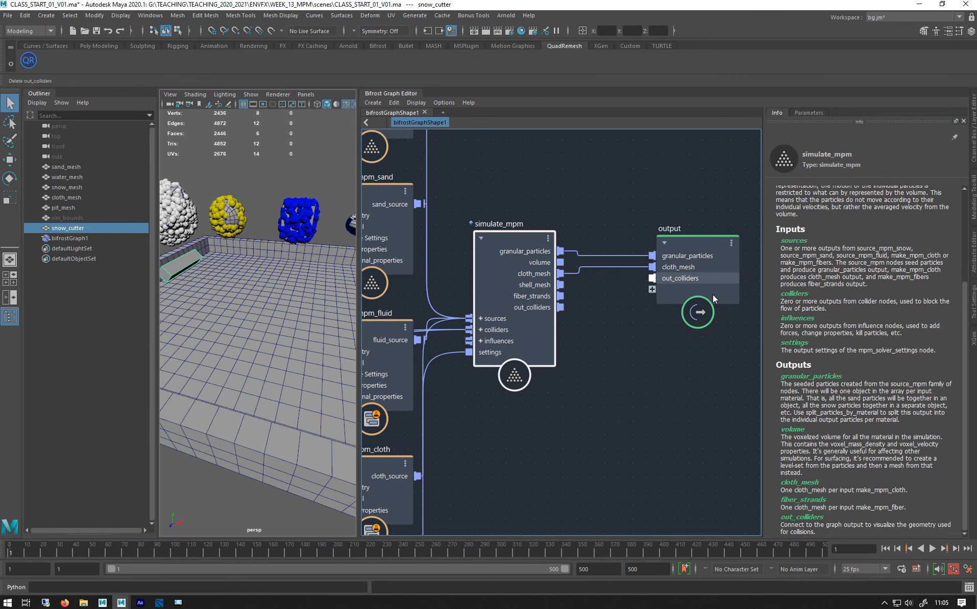
- Examine the sand, fluid and snow source nodes and how they feed through simulate_mpm to the output node
middle_click_drag(580, 344, 599, 329, "alt")
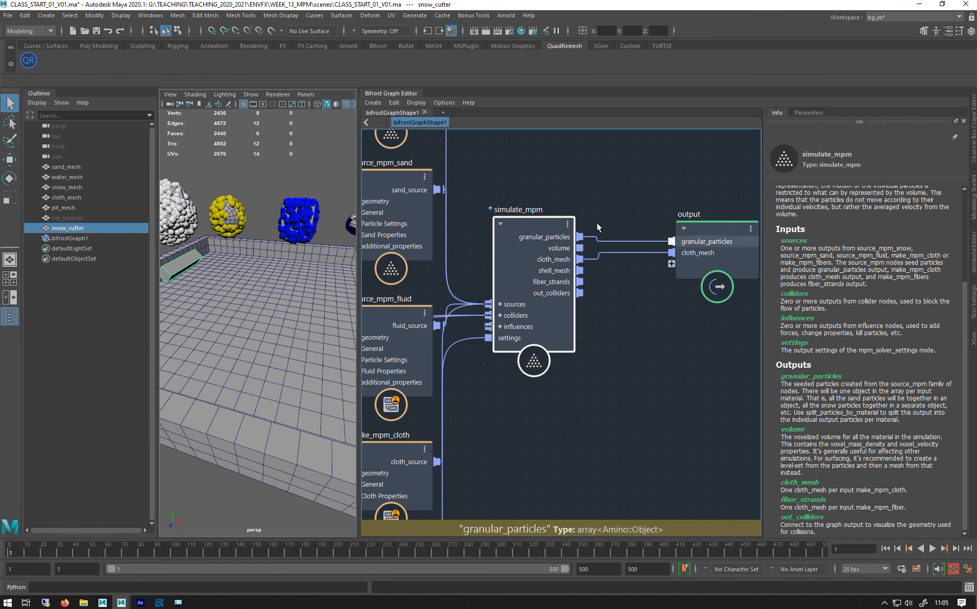
middle_click_drag(539, 189, 657, 251, "alt")
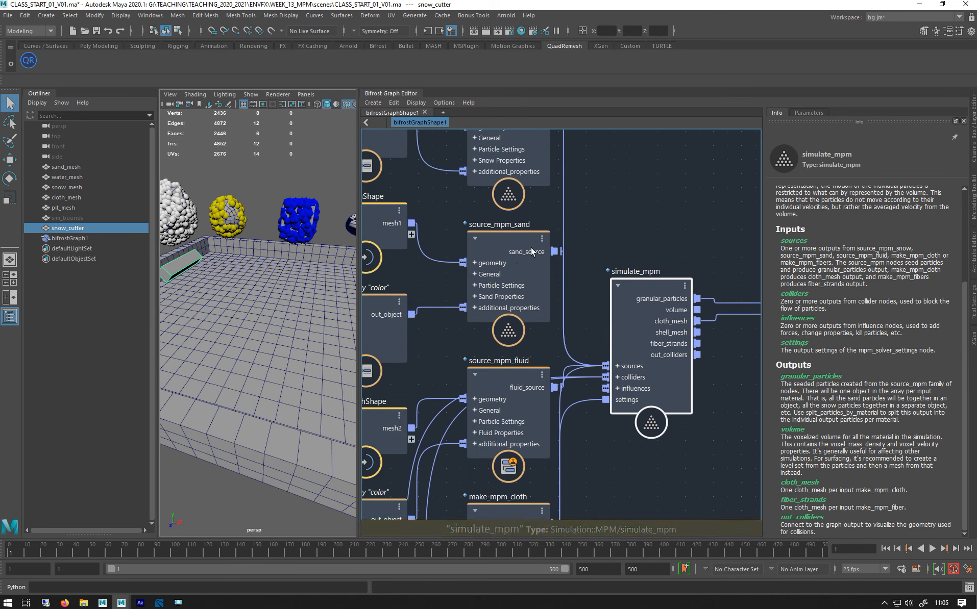
left_click_drag(516, 254, 515, 252)
left_click(512, 374)
left_click(517, 157)
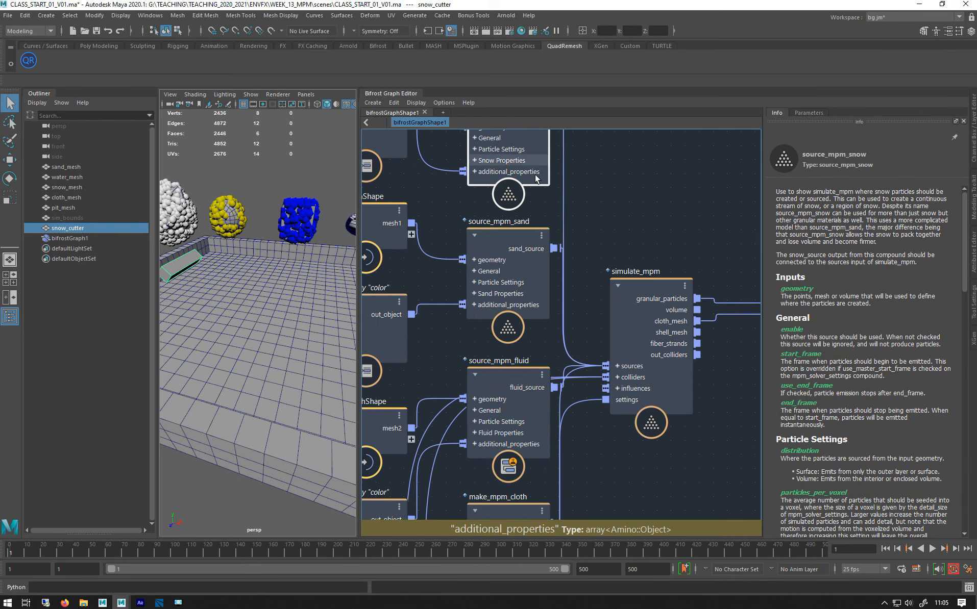
middle_click_drag(718, 268, 563, 208, "alt")
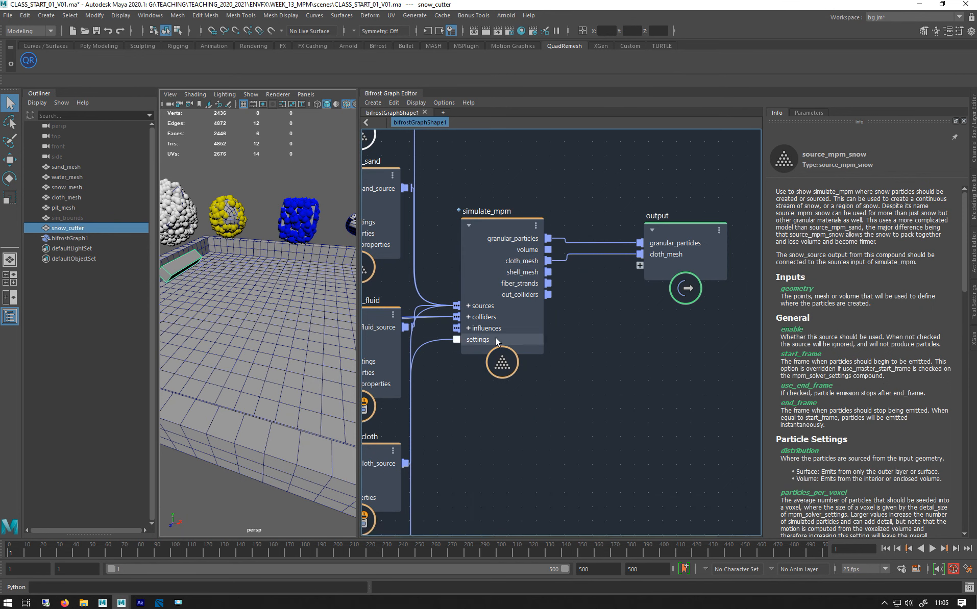
scroll(568, 347, "down", 2)
scroll(568, 347, "down", 2)
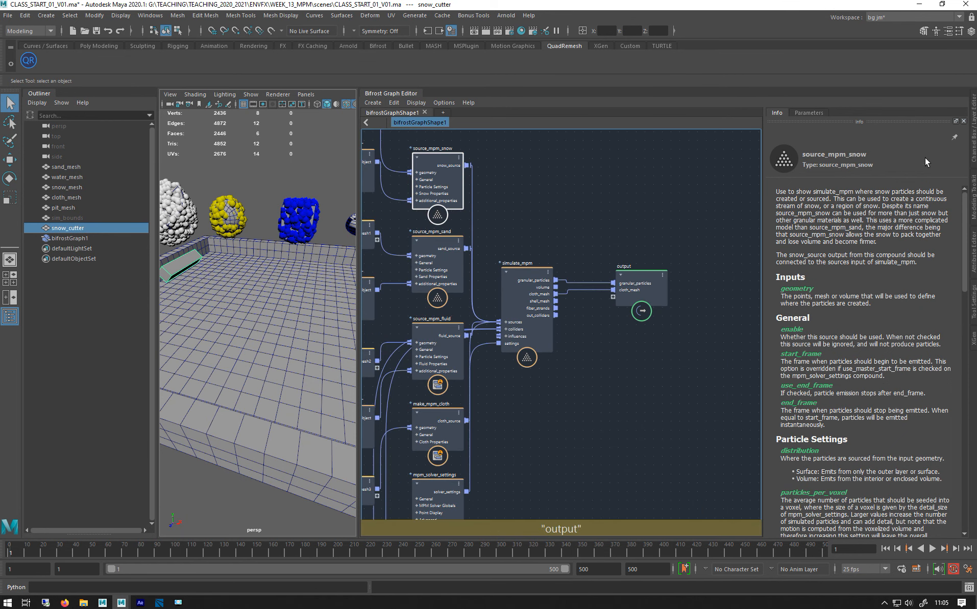
- Hide the Outliner, widen the viewport to frame the pit and all sources, and play the simulation from frame 1
left_click(35, 94)
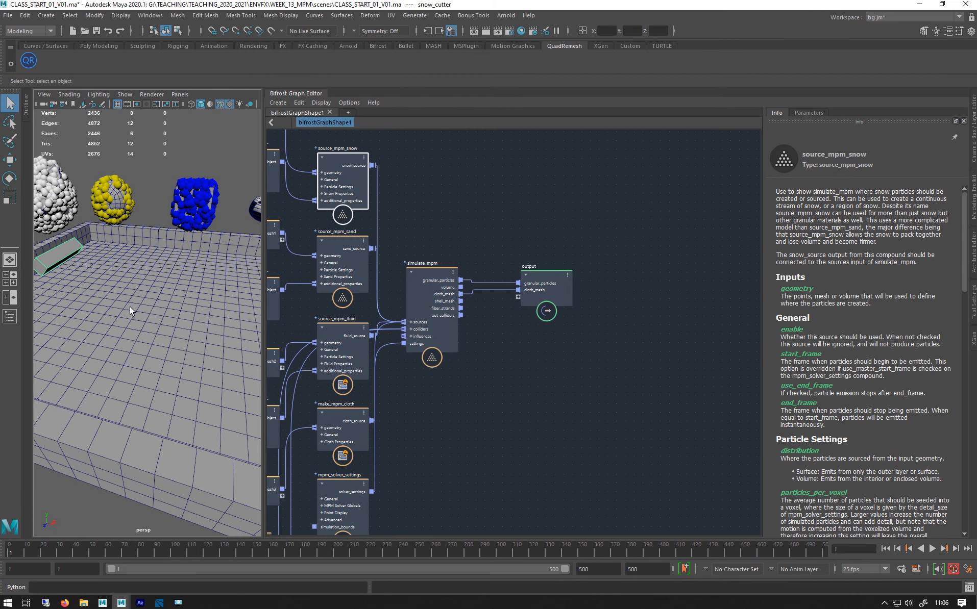
left_click_drag(264, 336, 436, 336)
right_click_drag(215, 296, 136, 259, "alt")
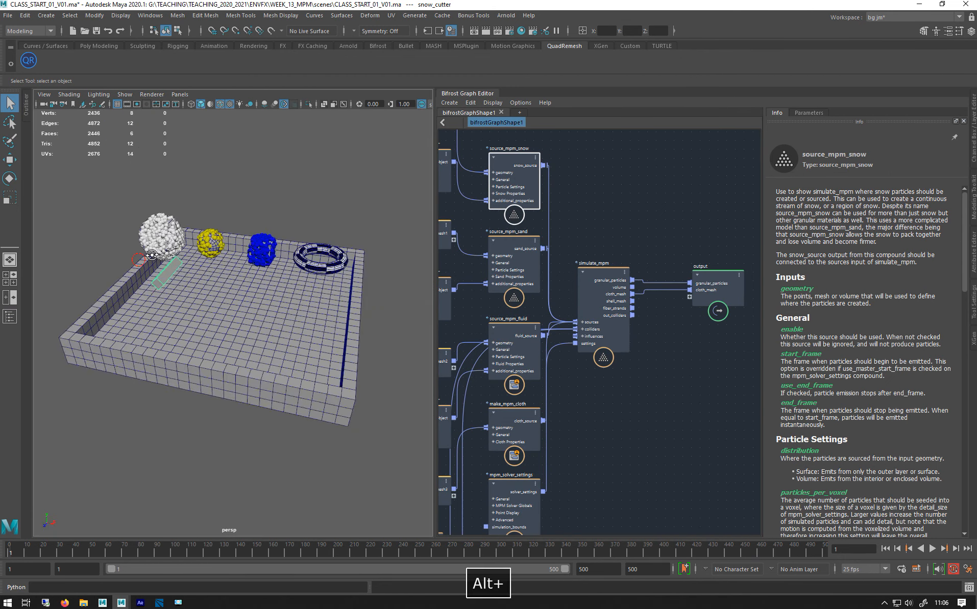
left_click_drag(136, 259, 160, 246, "alt")
left_click_drag(223, 274, 193, 281, "alt")
right_click_drag(193, 282, 262, 281, "alt")
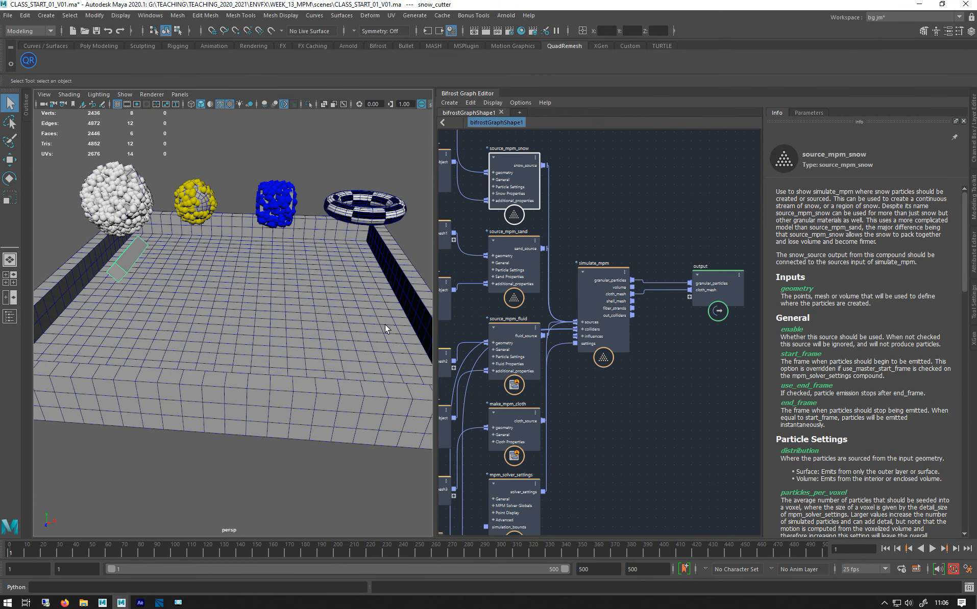
left_click(930, 550)
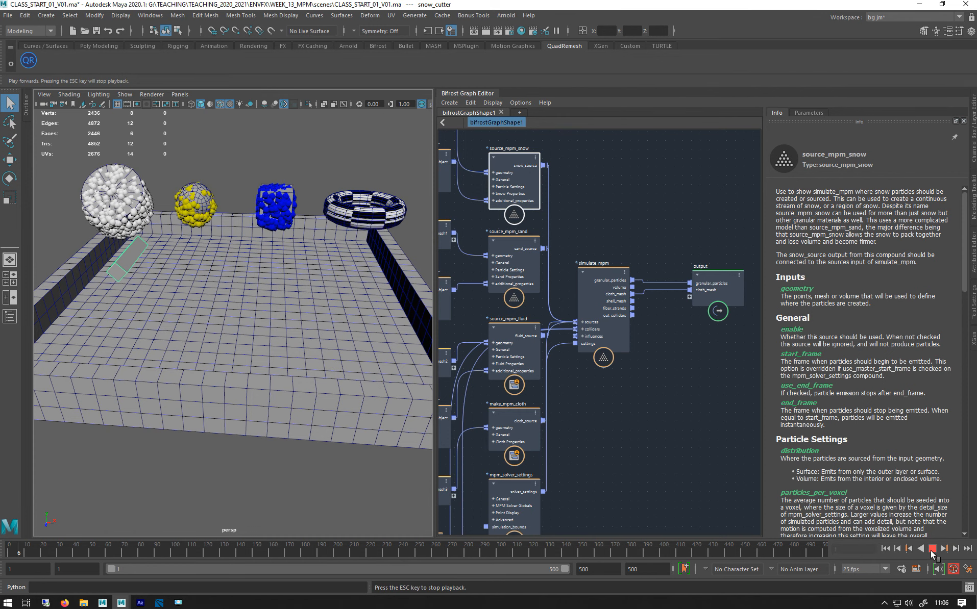